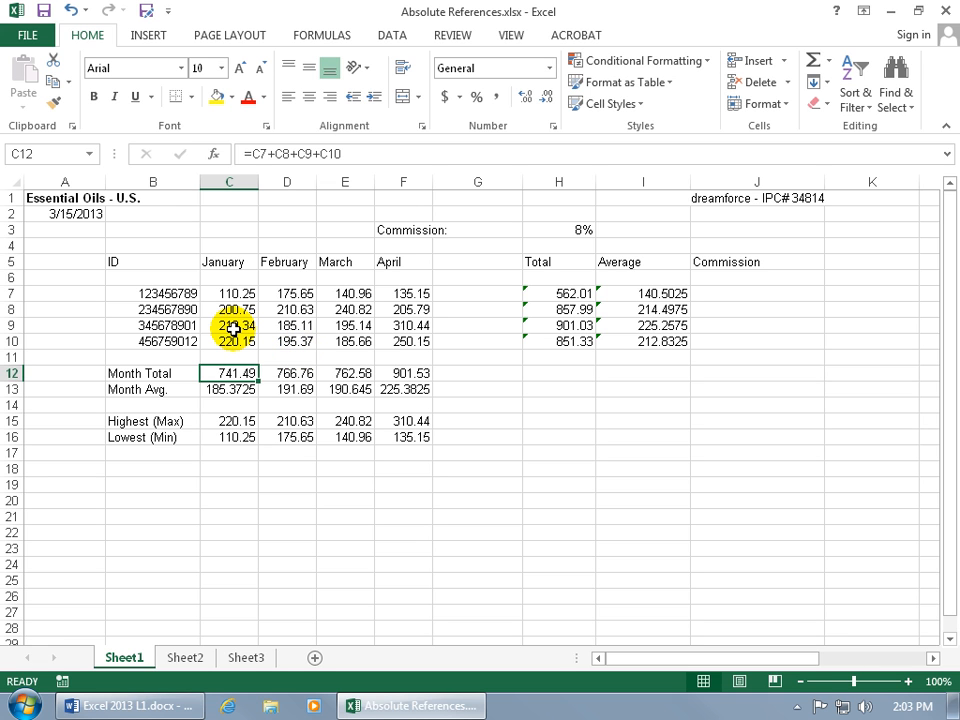
- Review the formulas behind the February month total in D12 and the ID totals in H7 and H8
left_click(296, 370)
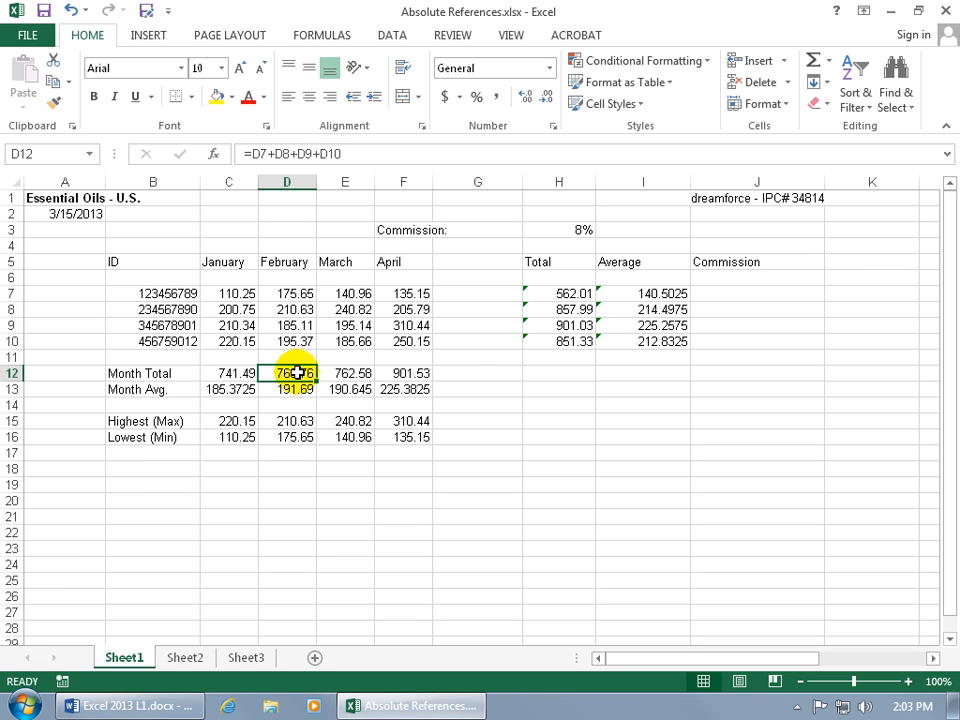
left_click(552, 295)
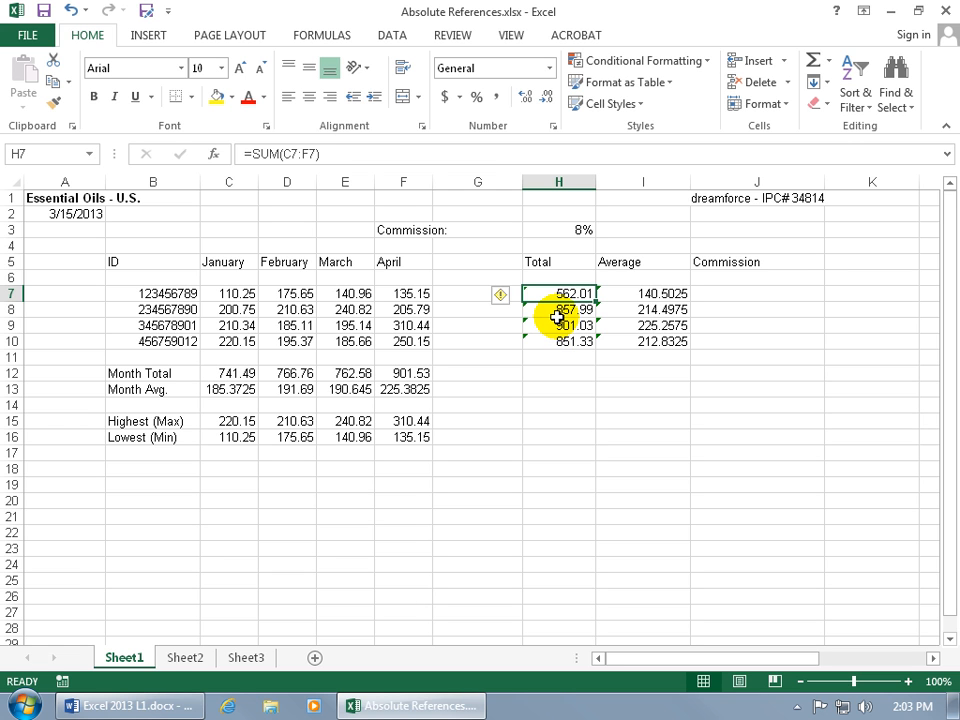
left_click(554, 313)
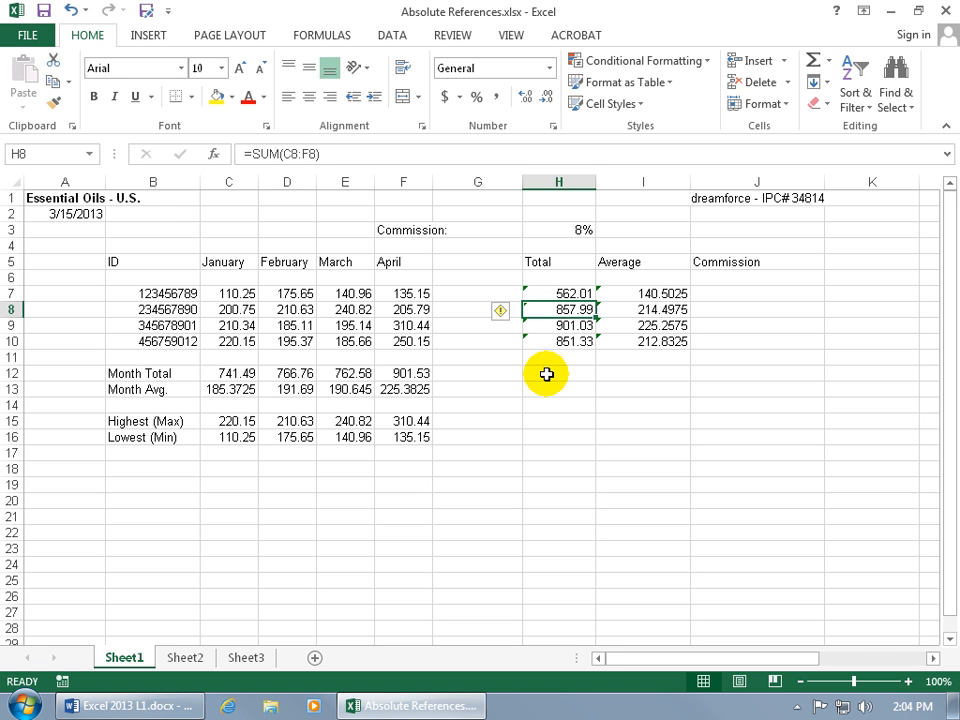
- Enter the formula =H7*H3 in J7 to calculate the first ID's commission
left_click(720, 300)
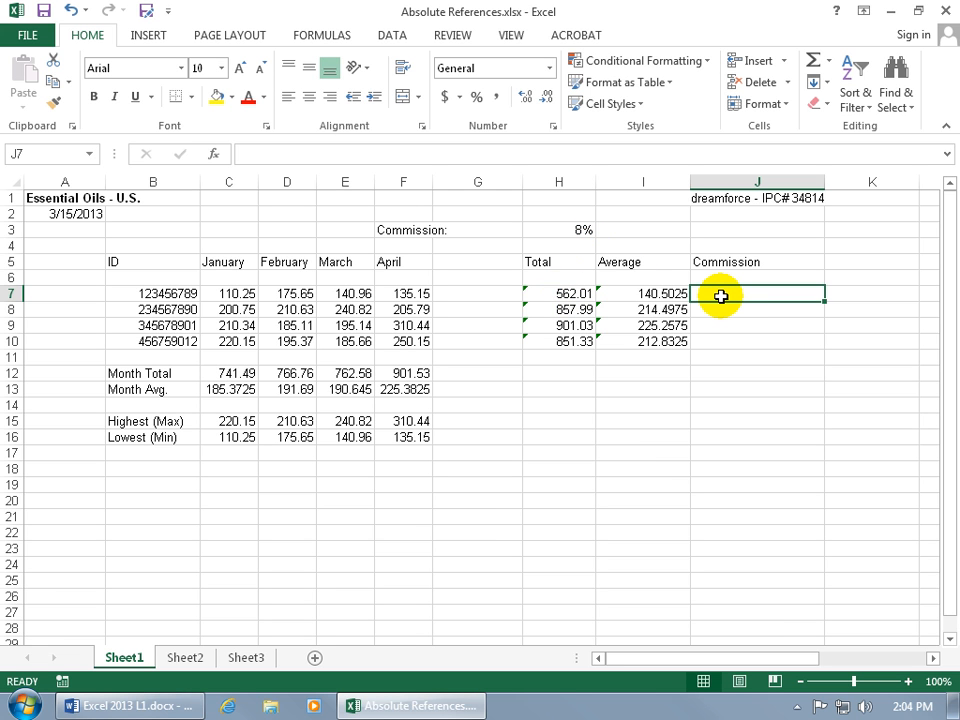
type("=")
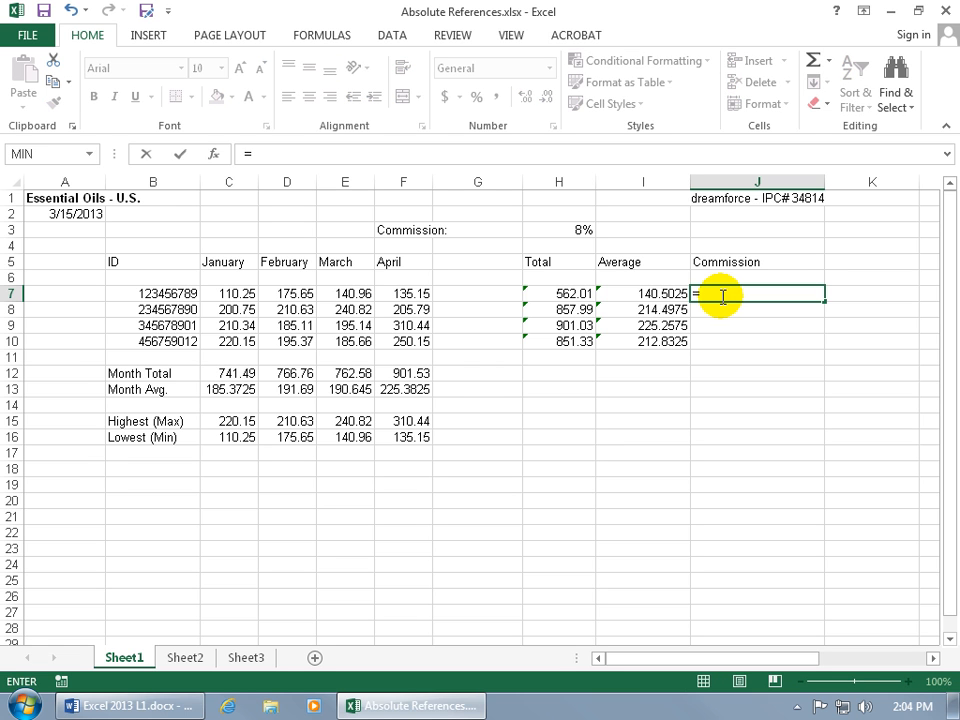
left_click(576, 293)
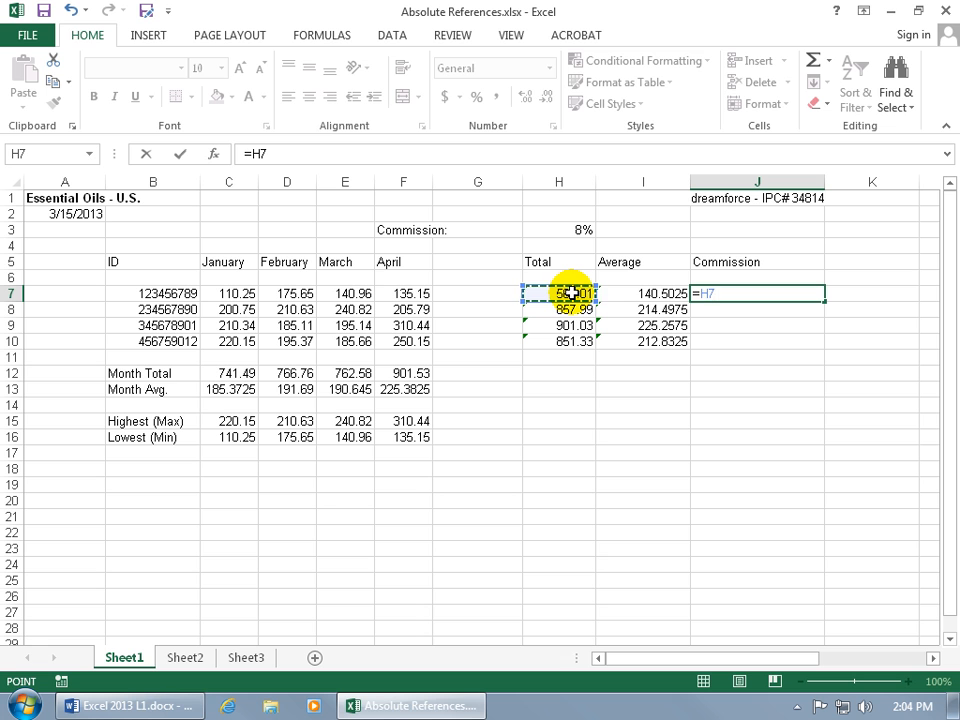
type("*")
left_click(584, 230)
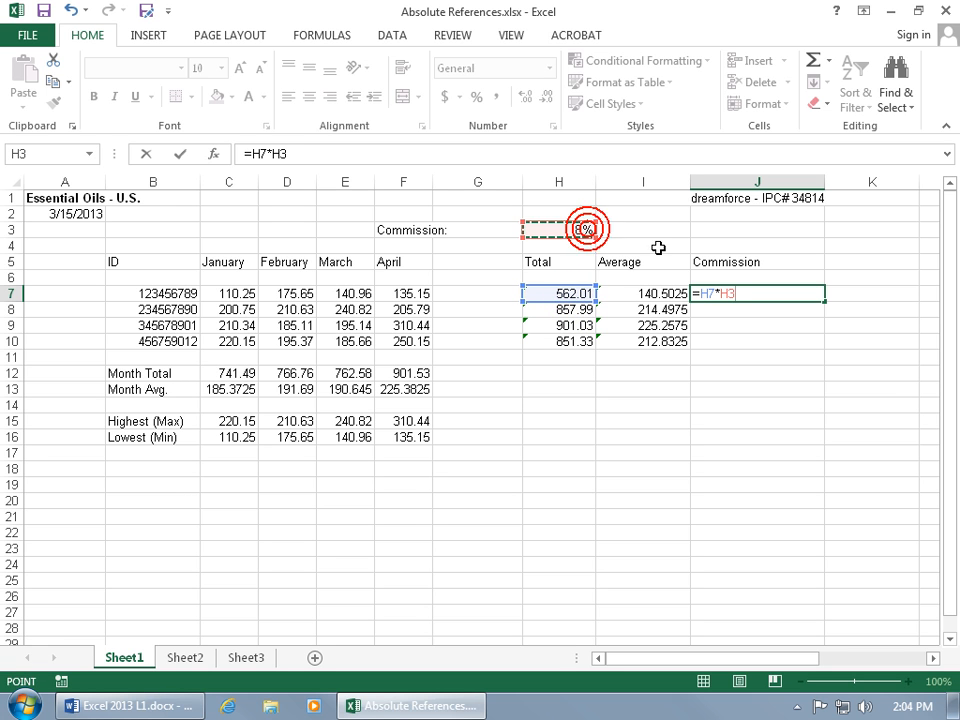
key("Return")
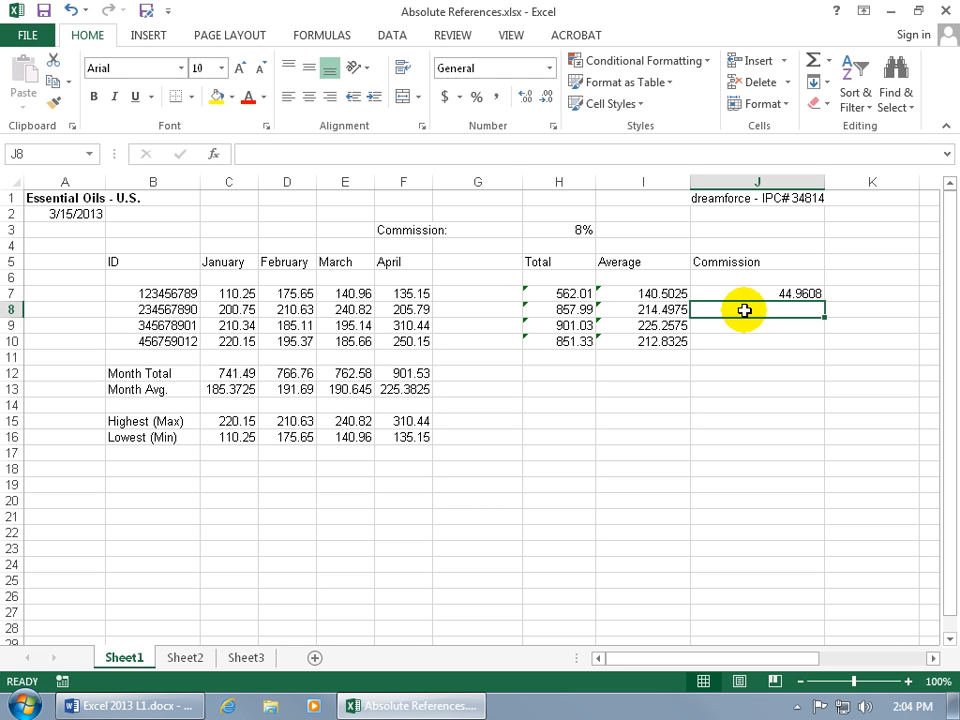
- Copy the commission formula from J7 into J8, J9 and J10
left_click(777, 294)
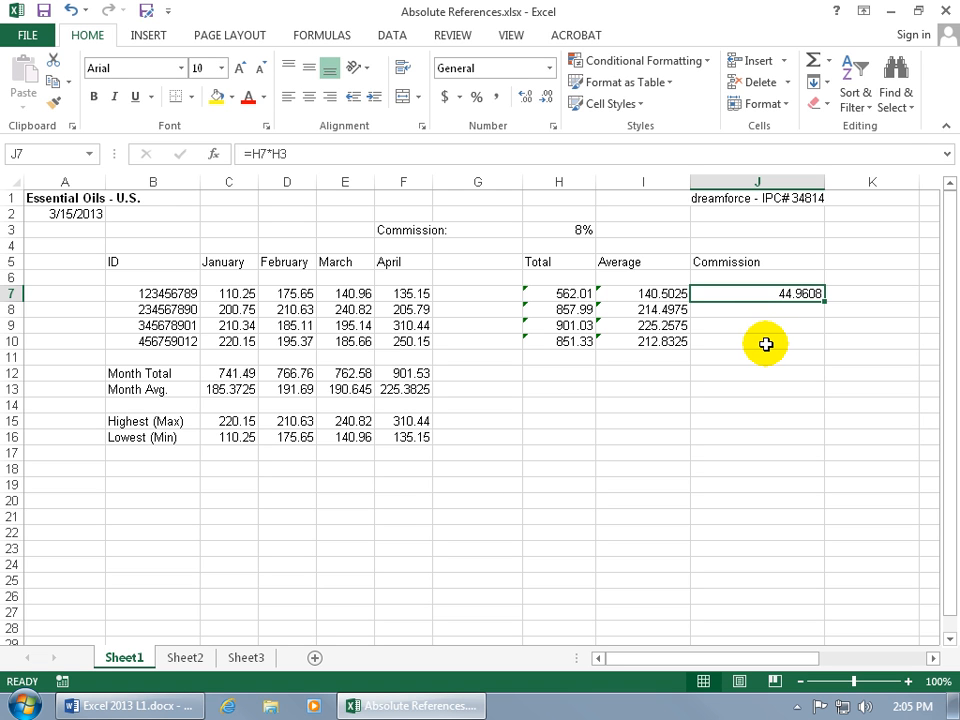
key("ctrl+c")
left_click(767, 311)
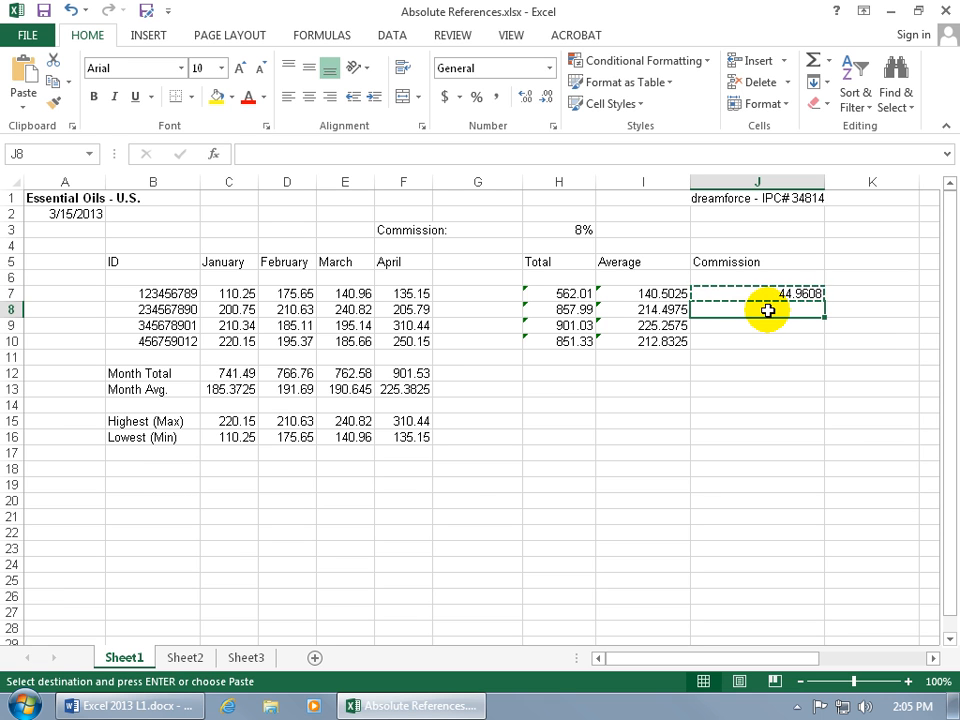
key("ctrl+v")
left_click(768, 327)
key("ctrl+v")
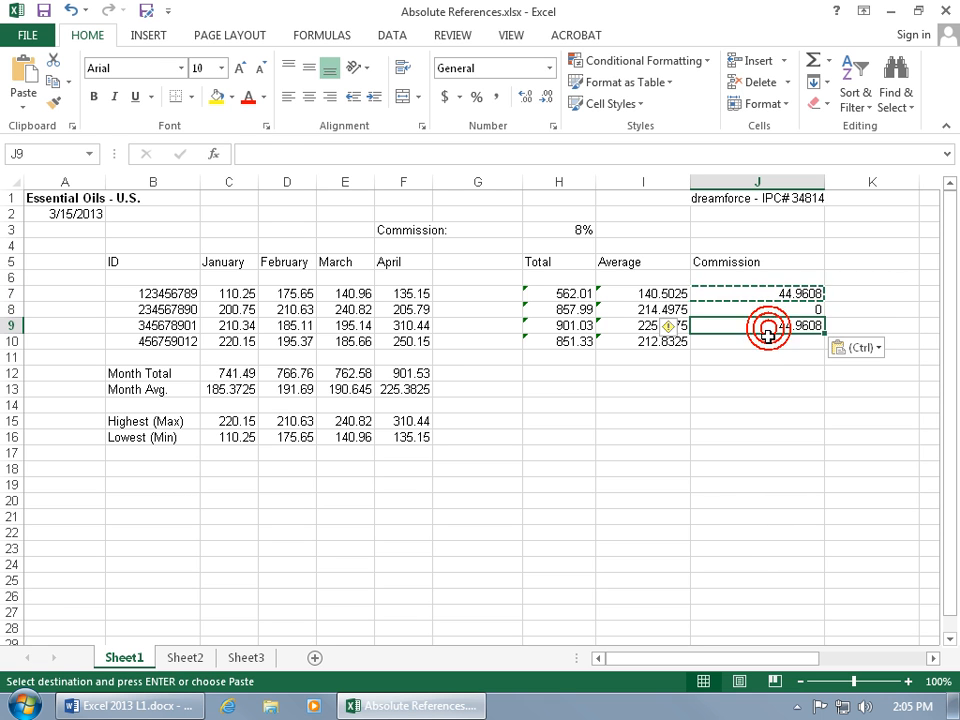
left_click(756, 341)
key("ctrl+v")
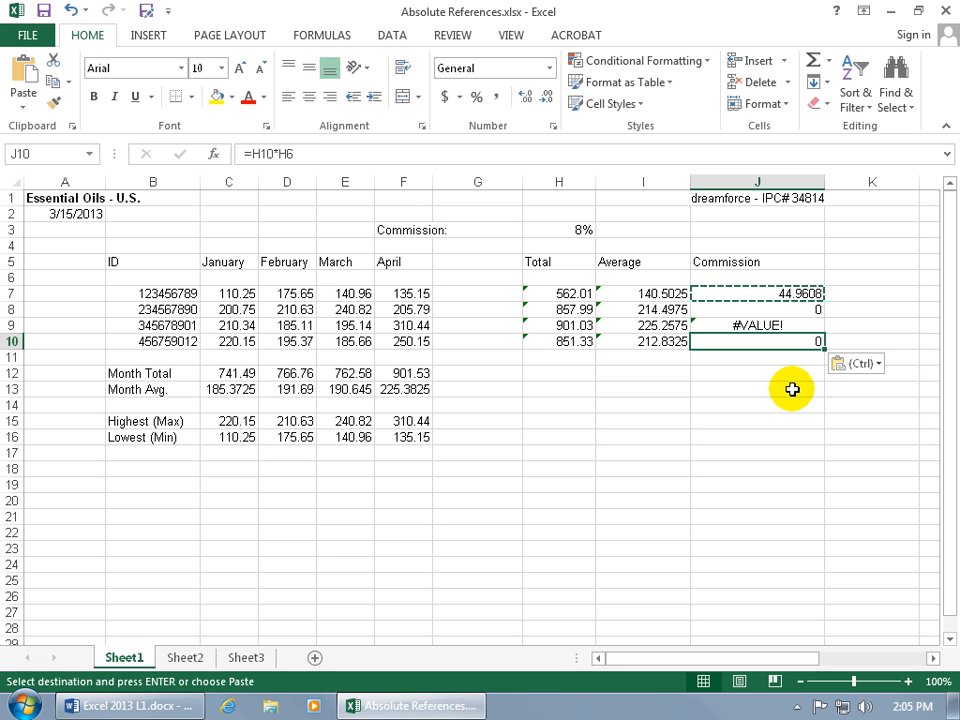
key("Escape")
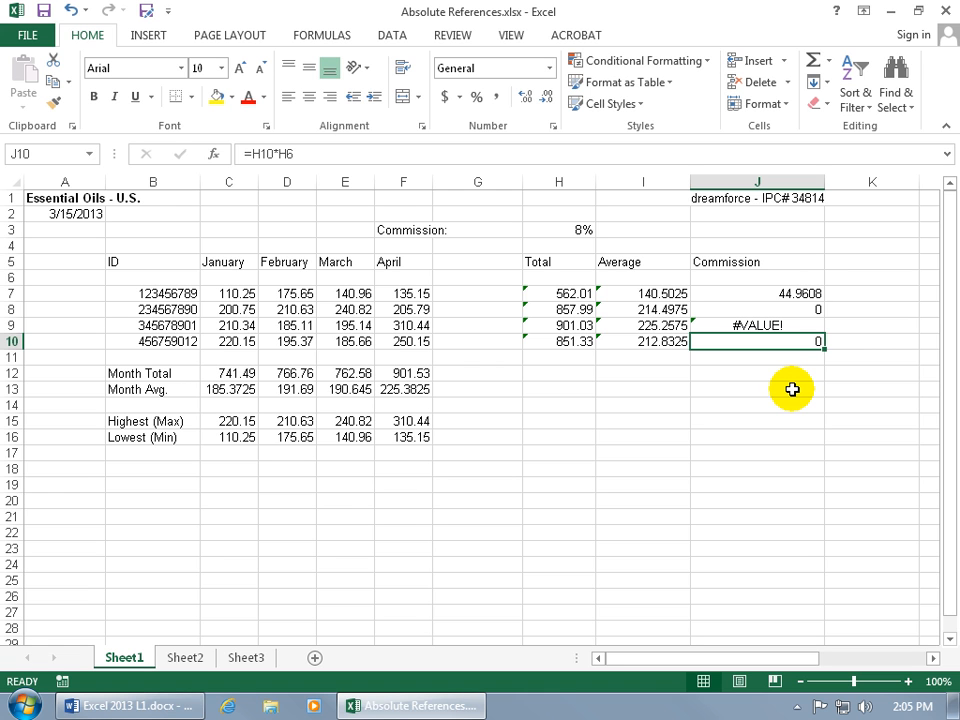
- Examine which cells the commission formulas in J7 and J8 refer to, without changing either formula
left_click(770, 292)
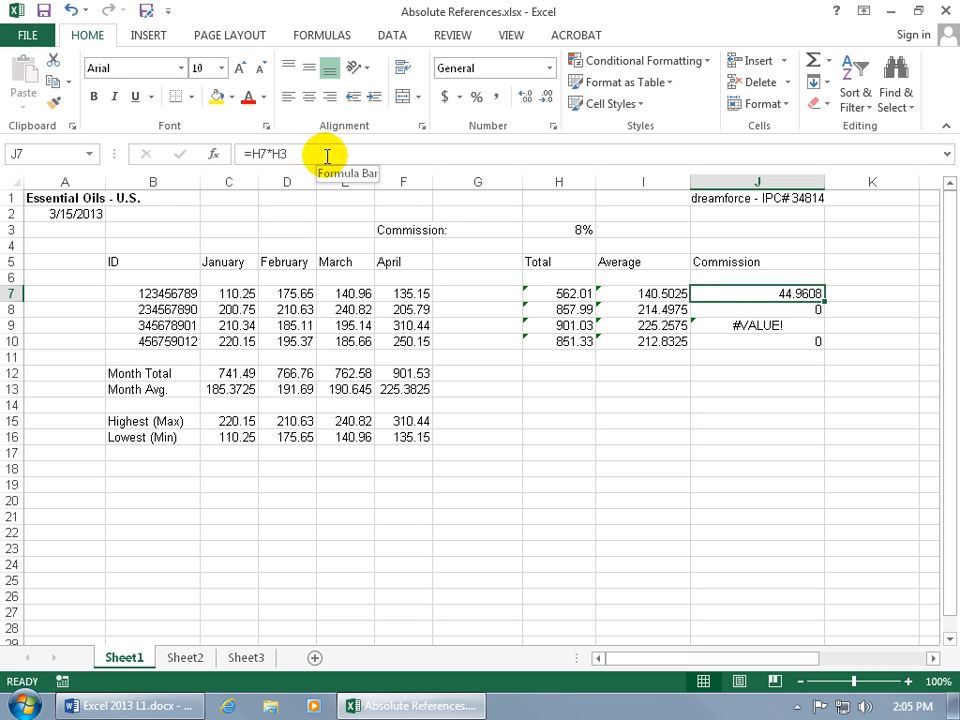
left_click(282, 153)
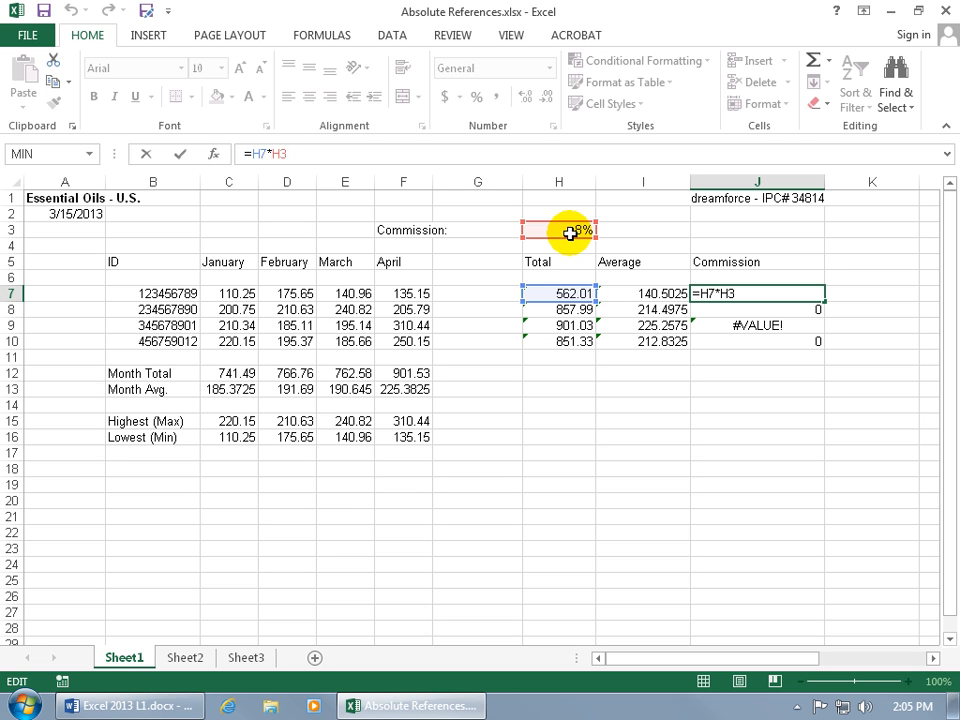
key("ctrl+Return")
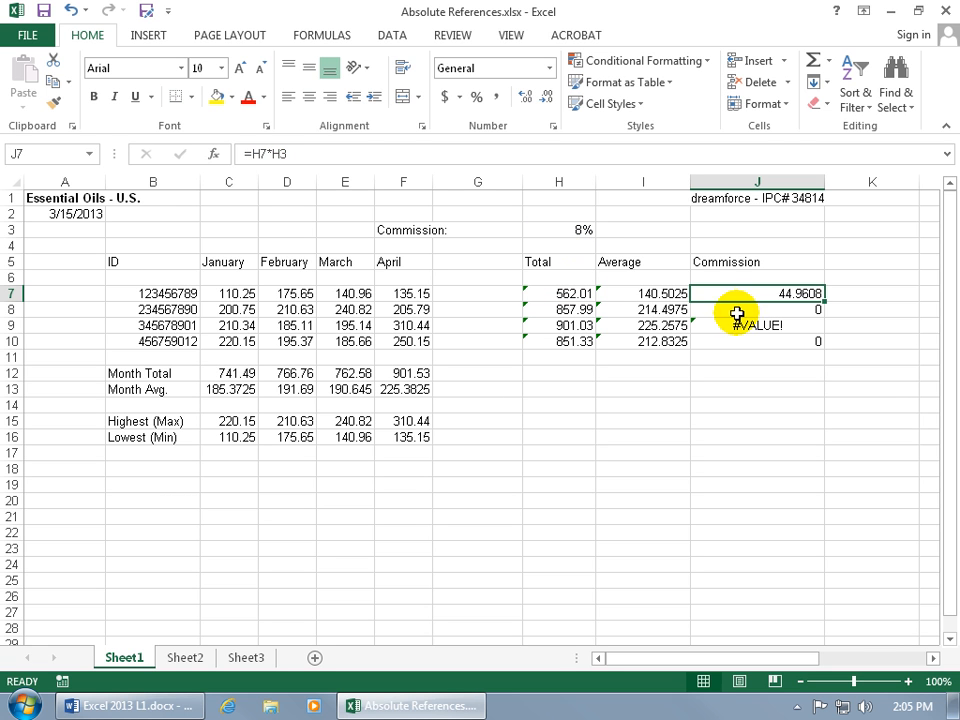
left_click(739, 310)
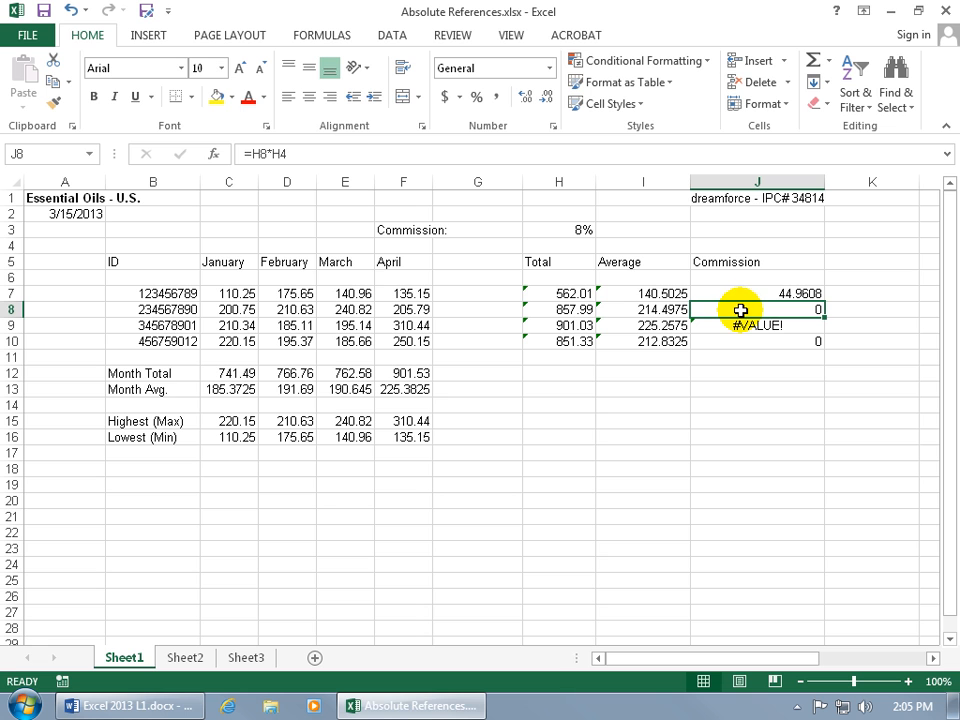
left_click(270, 154)
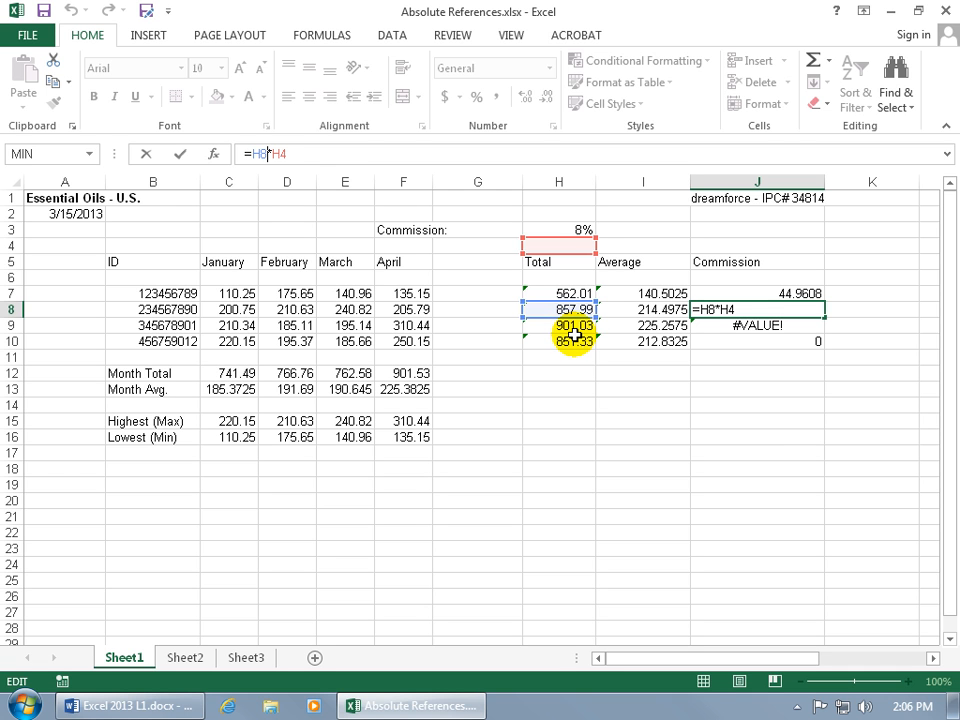
key("ctrl+Return")
- Compare the J7 and J8 formulas and examine which cells the commission formulas in J9 and J10 refer to
left_click(745, 291)
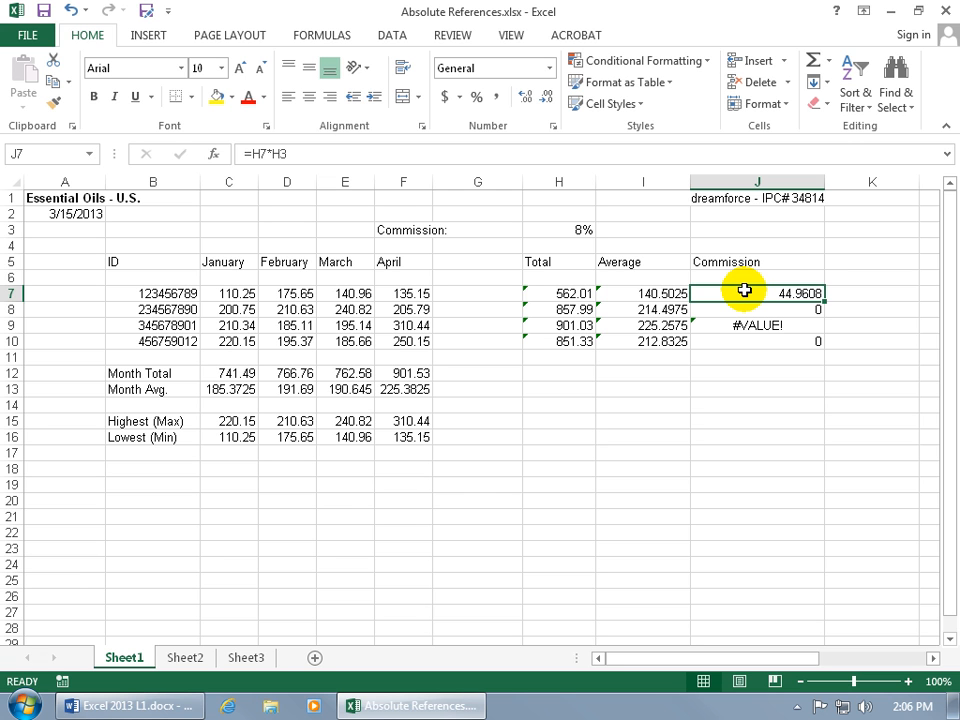
left_click(748, 309)
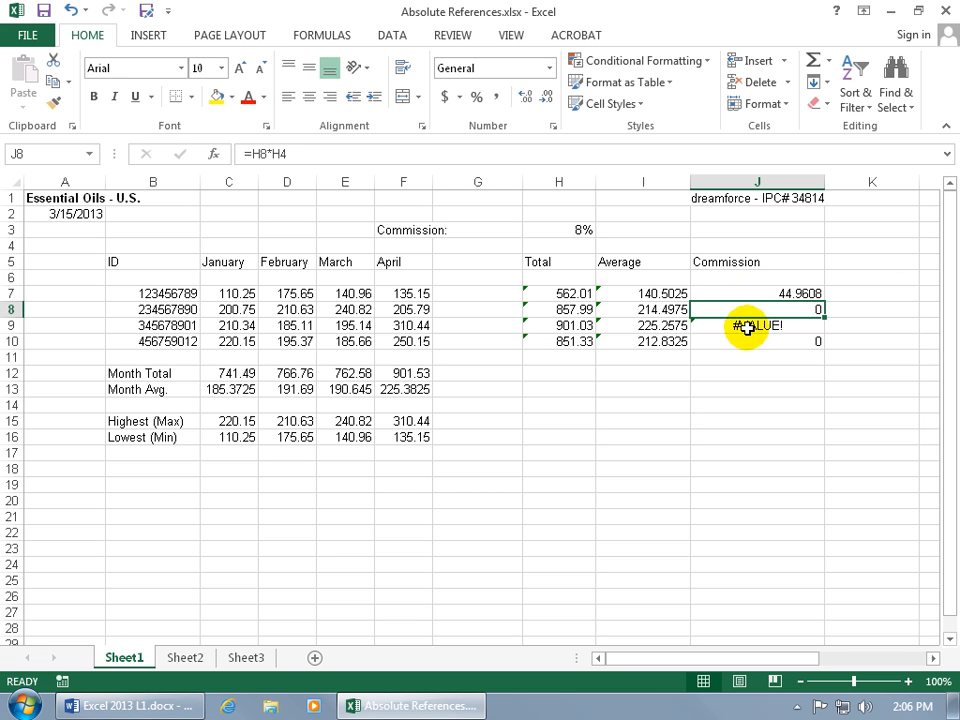
left_click(745, 325)
double_click(746, 325)
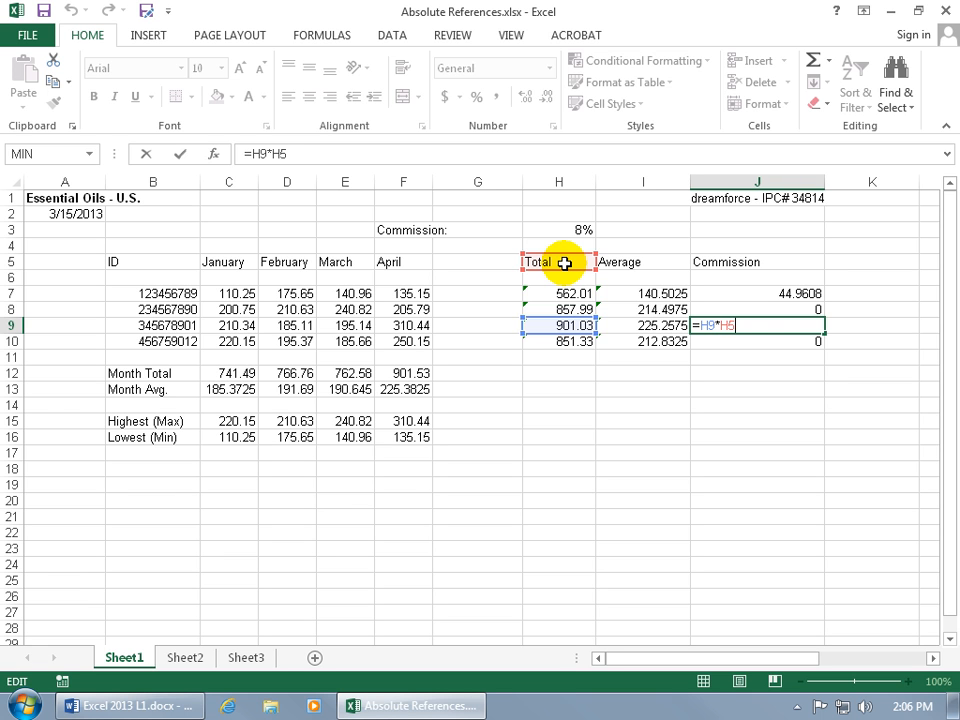
key("Return")
left_click(733, 327)
double_click(746, 341)
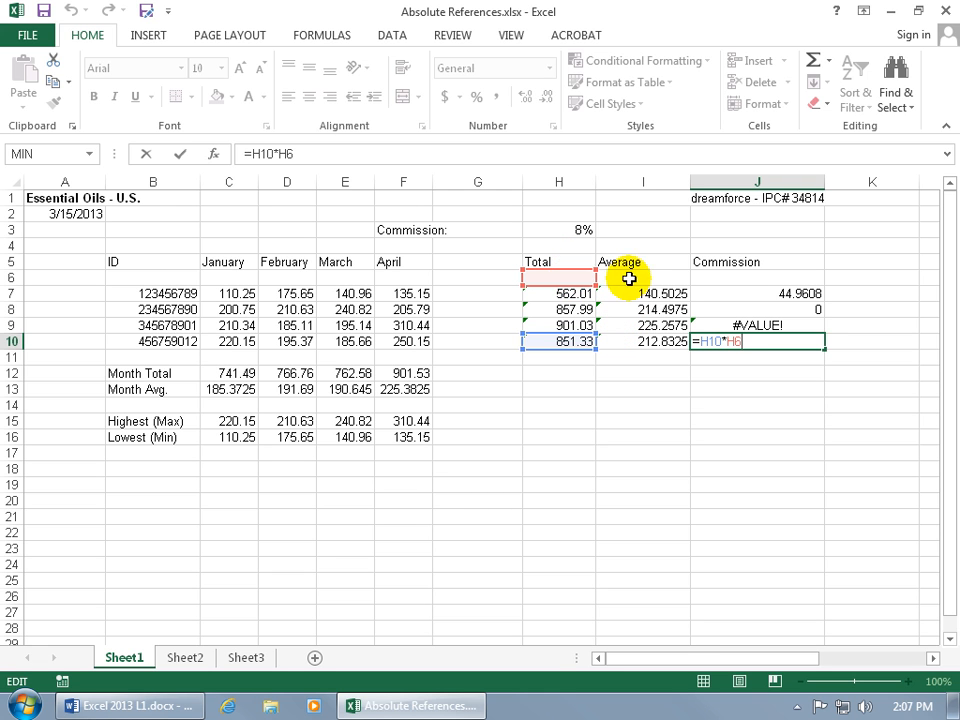
key("ctrl+Return")
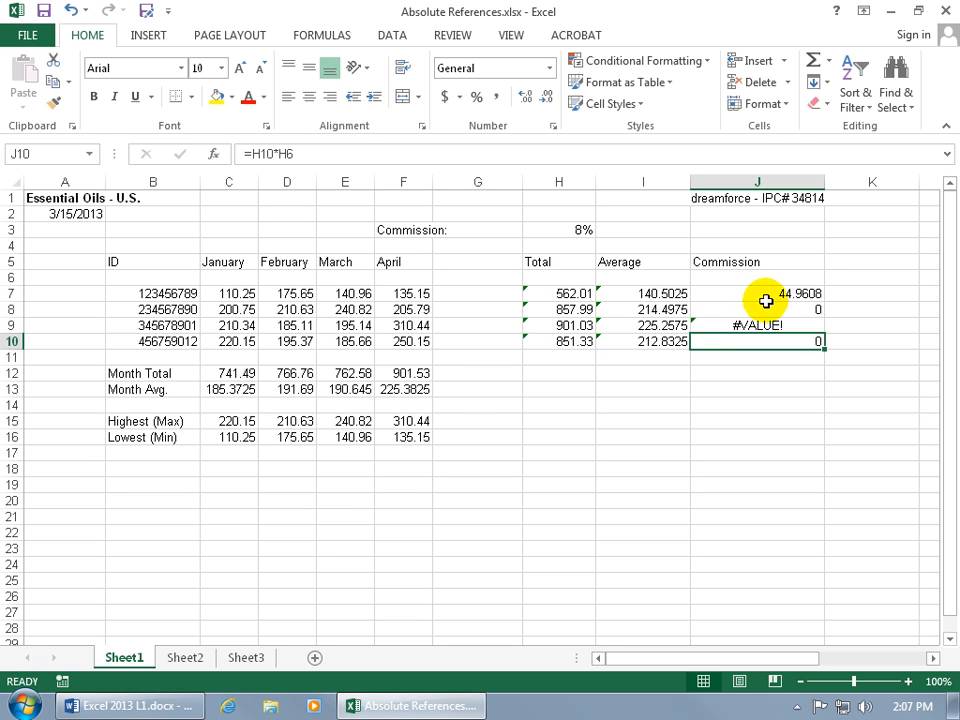
- Edit the commission formula in J7 to make the H3 reference absolute, giving =H7*$H$3
left_click(768, 293)
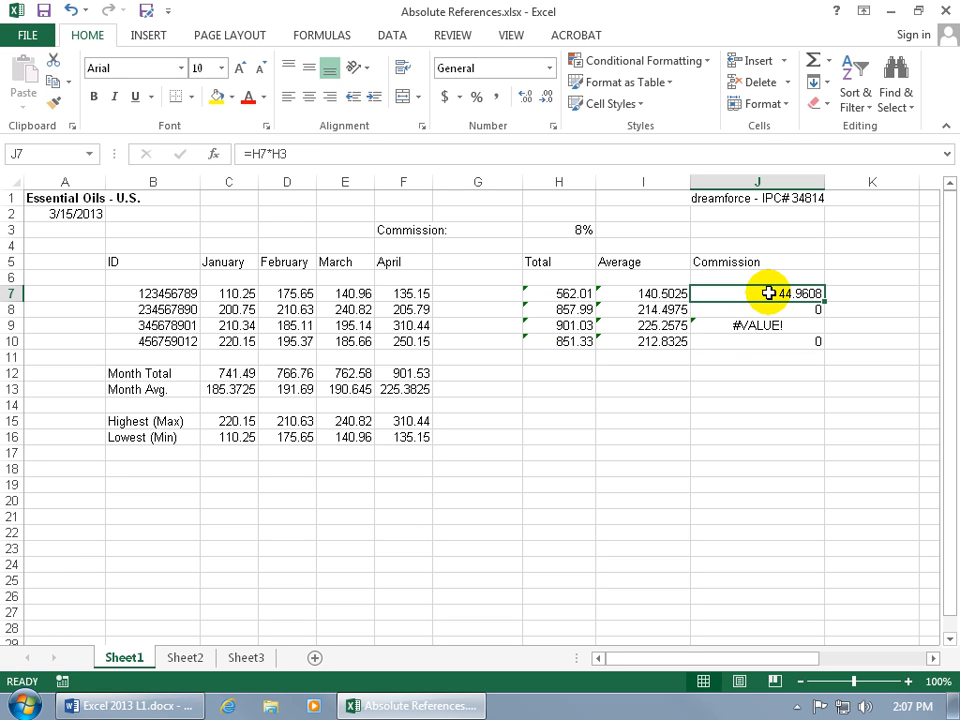
left_click(291, 154)
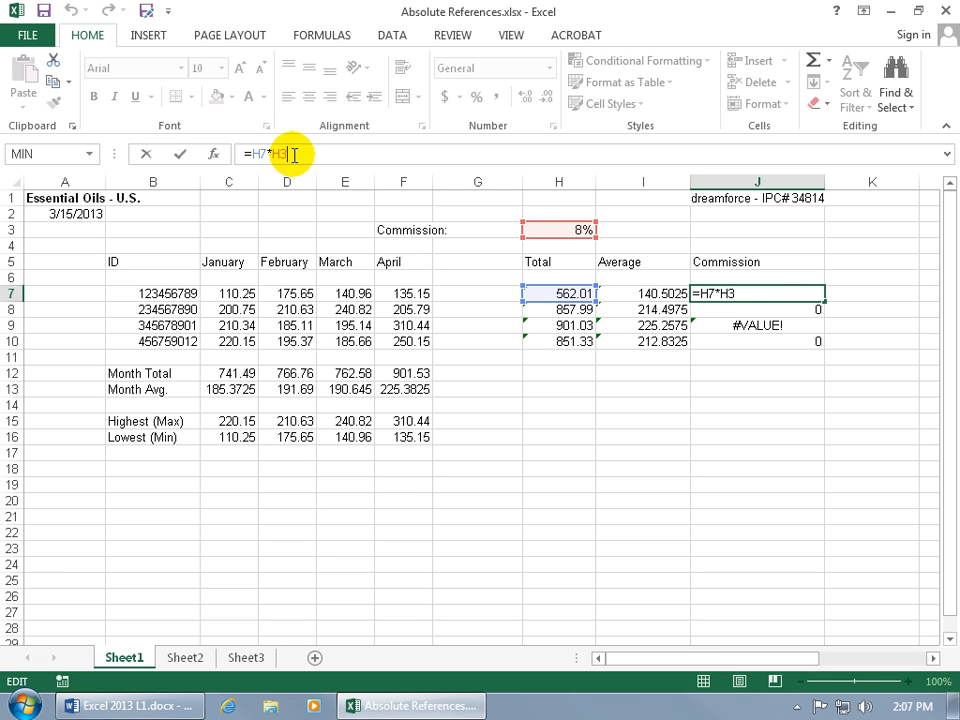
left_click(274, 154)
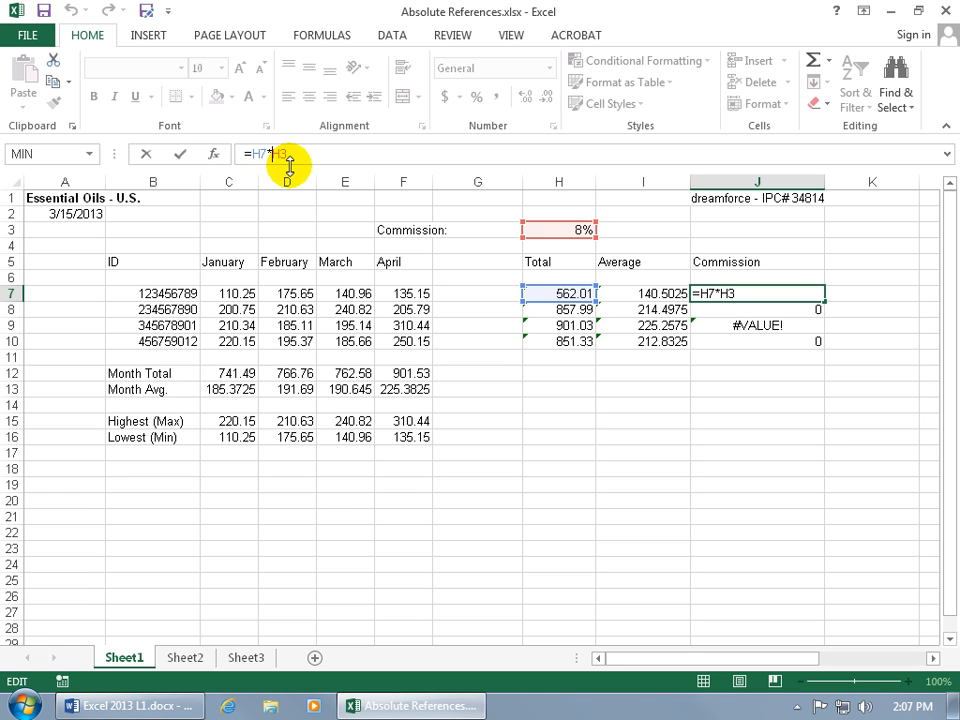
key("F4")
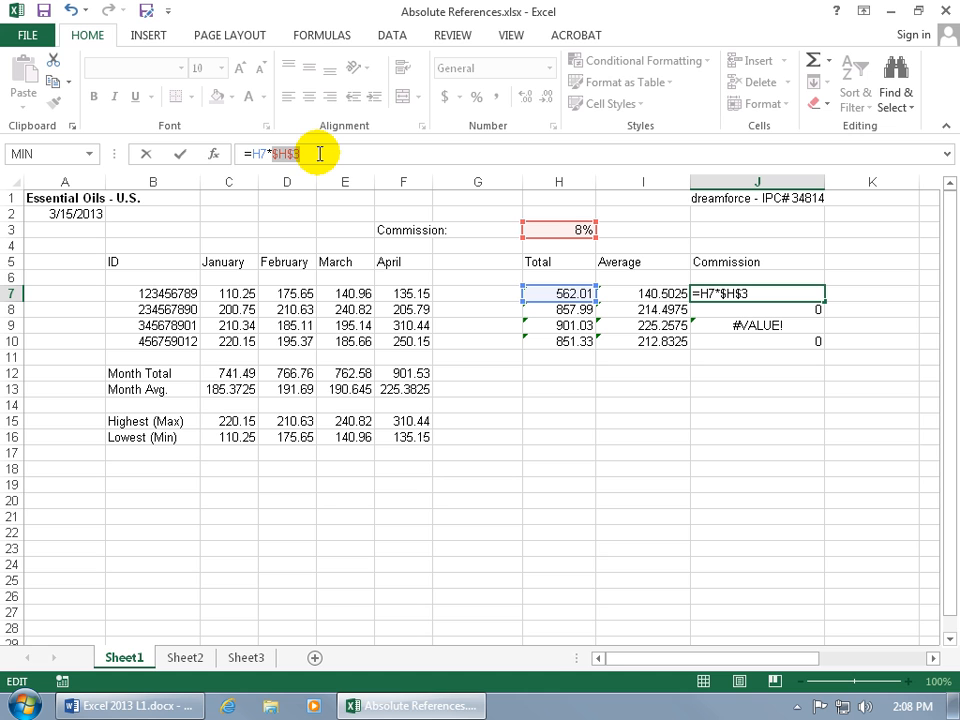
- Cycle the commission rate reference in J7 through H$3, $H3 and H3 back to $H$3, and accept the formula =H7*$H$3
left_click_drag(320, 153, 278, 153)
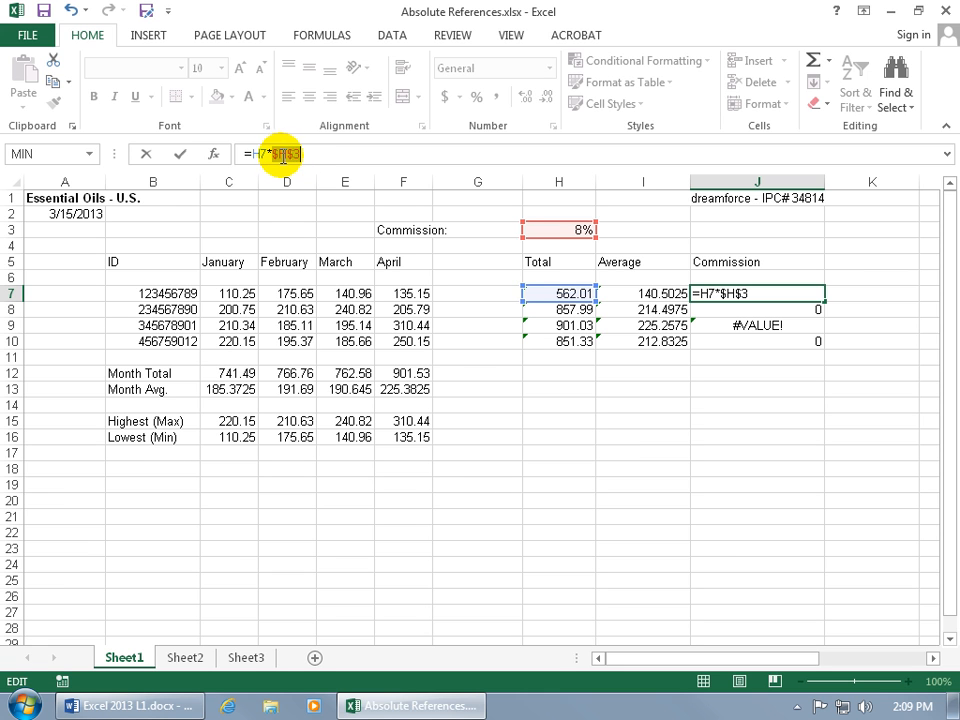
left_click(271, 153)
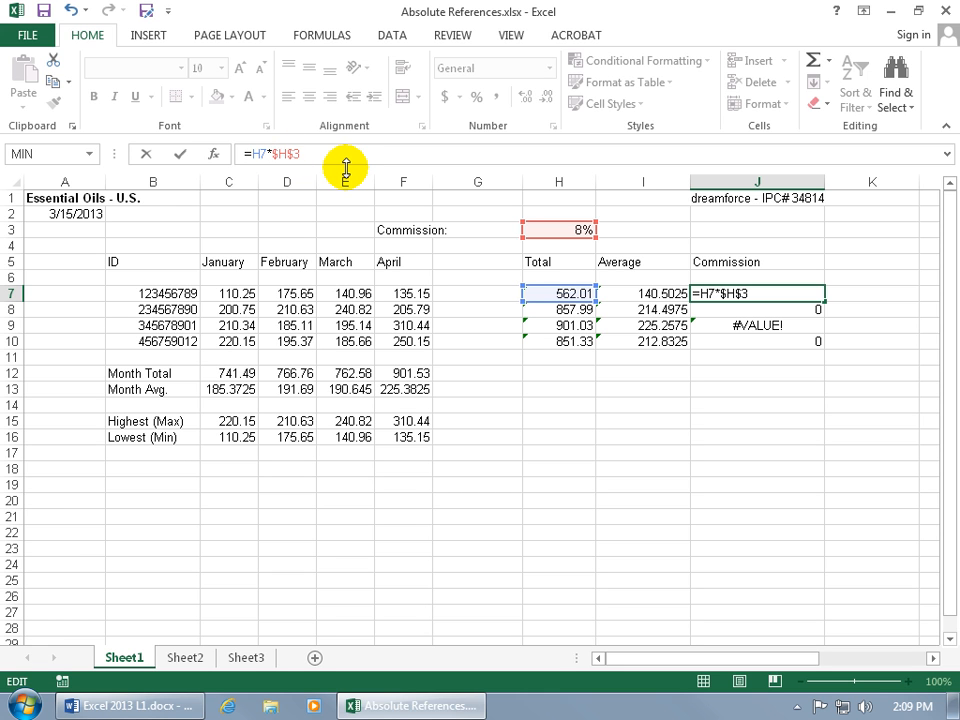
key("F4")
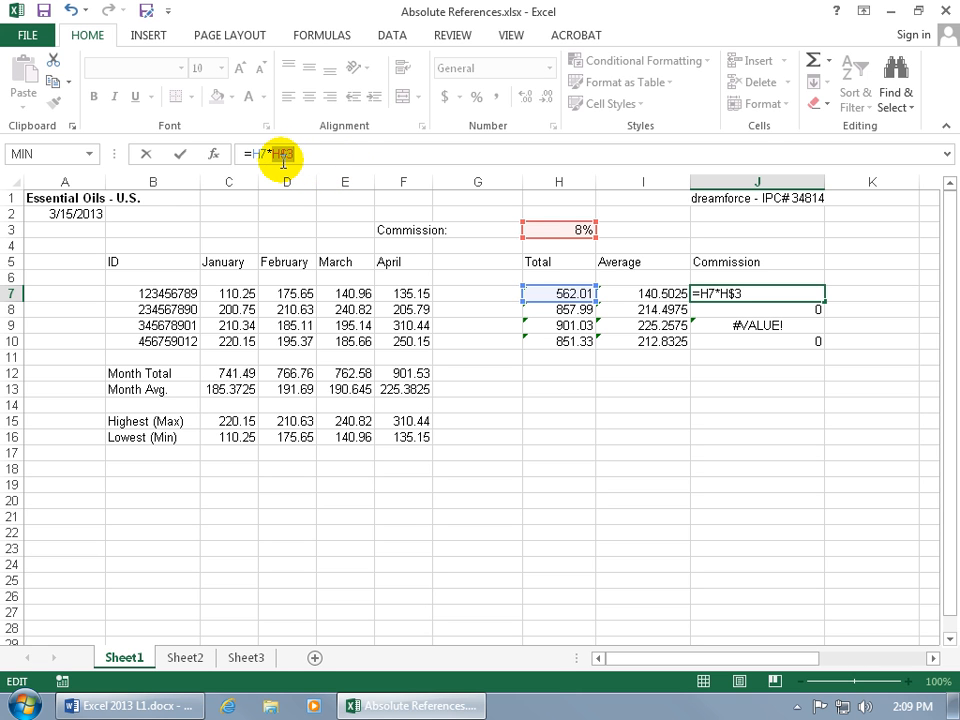
left_click(297, 157)
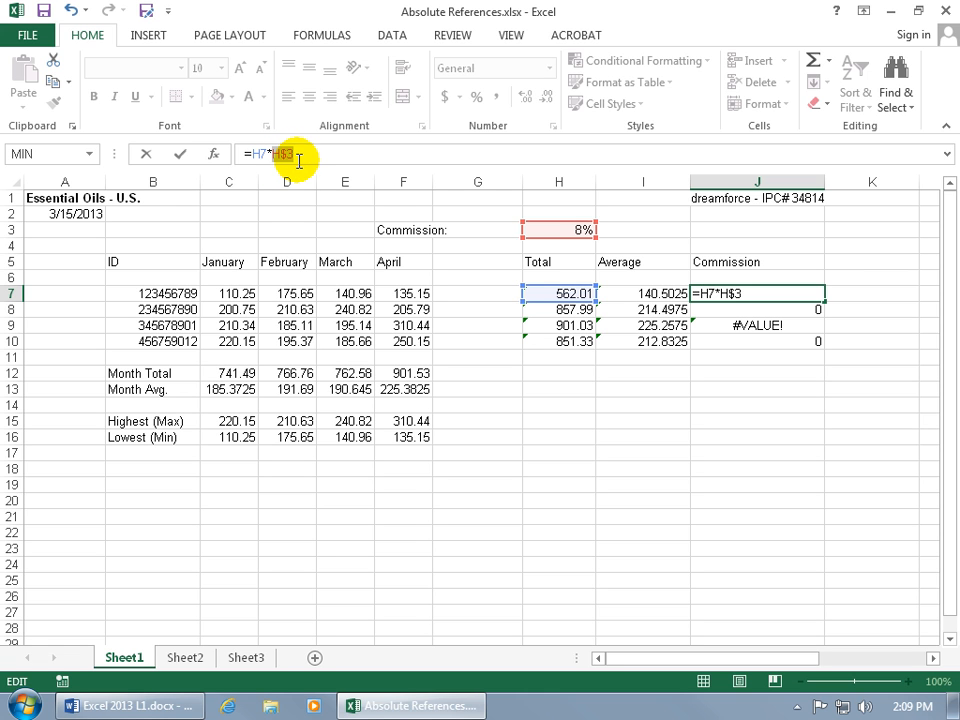
key("F4")
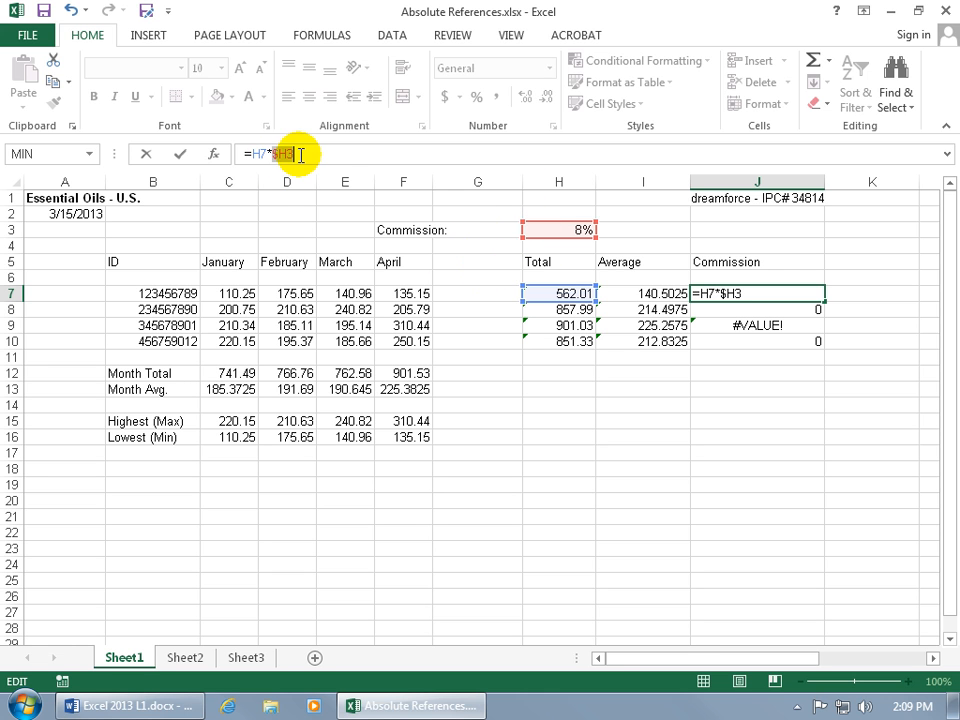
key("F4")
key("F4")
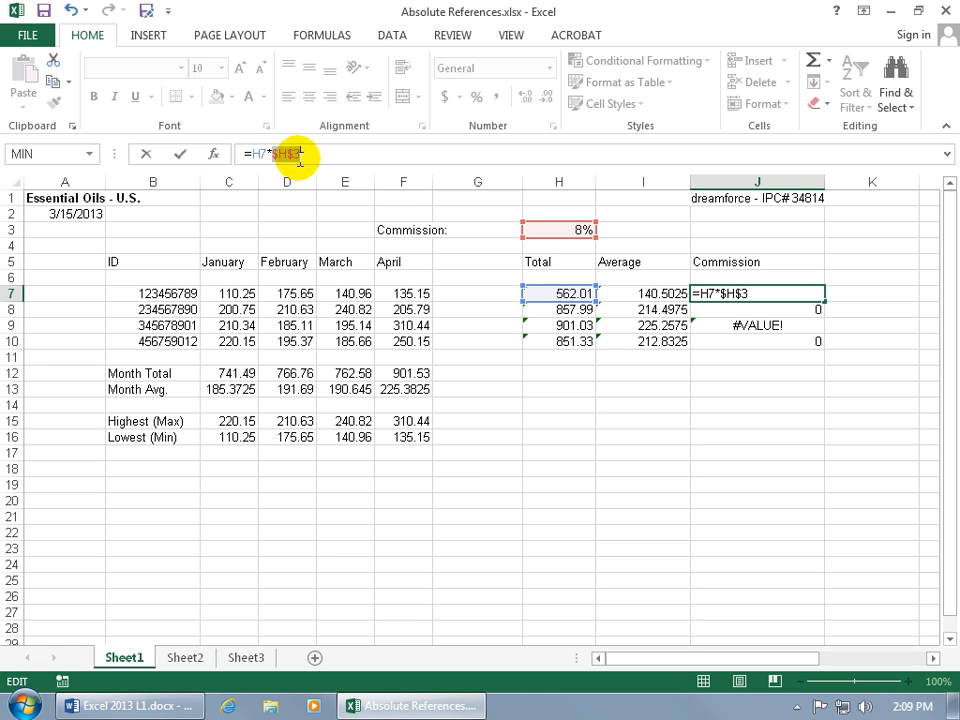
key("Return")
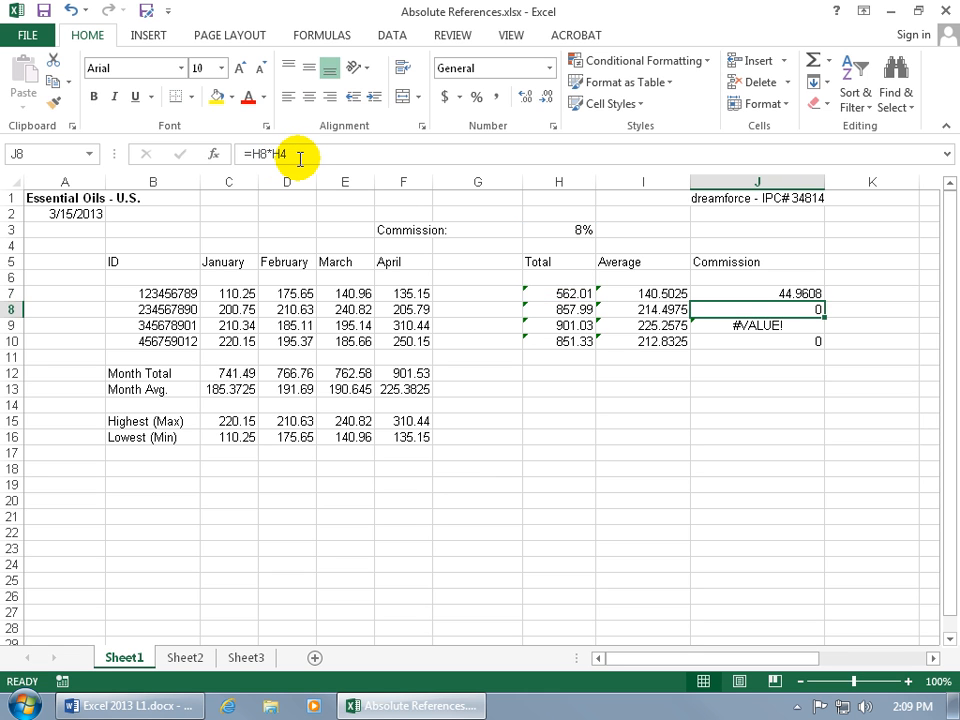
- Copy the commission formula from J7 down through J10
left_click(816, 293)
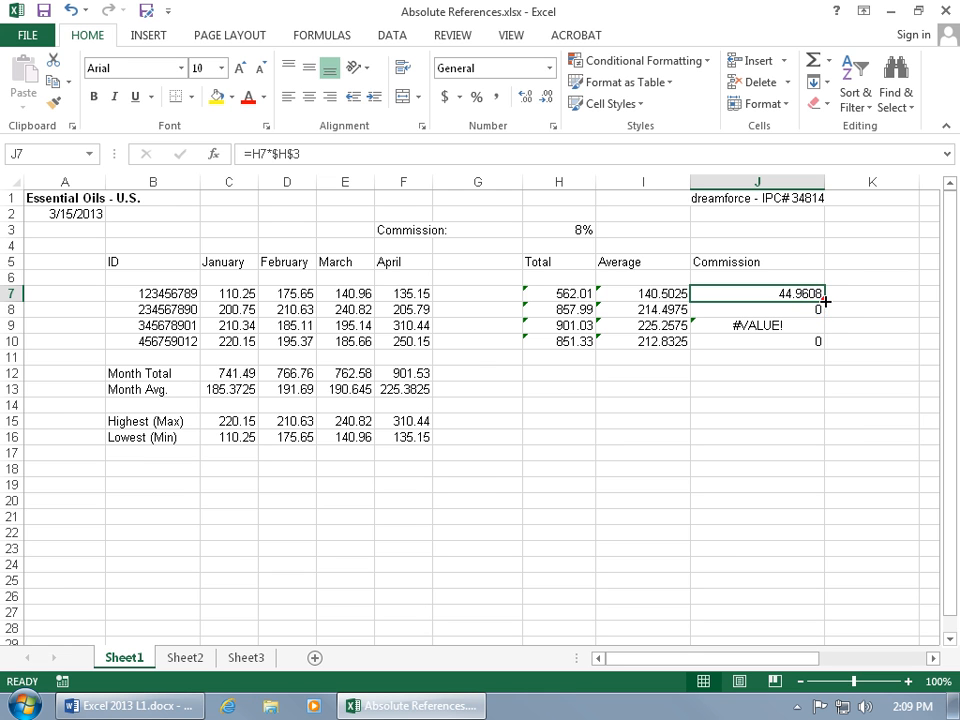
double_click(825, 300)
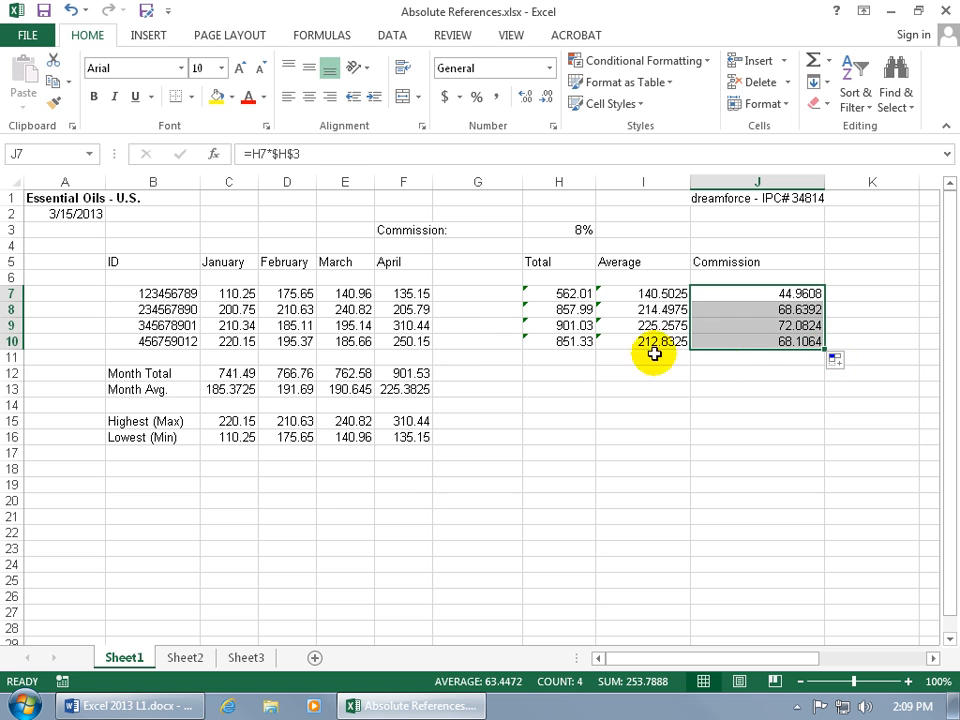
- Examine which cells the copied commission formulas in J8 and J9 refer to, without changing either formula
left_click(810, 310)
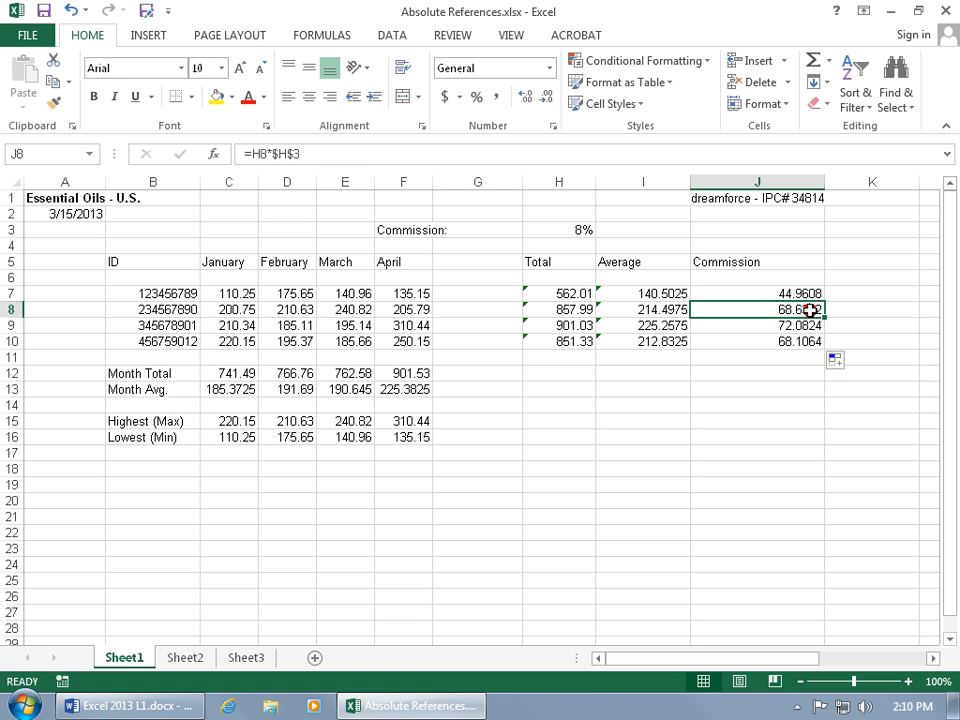
double_click(797, 310)
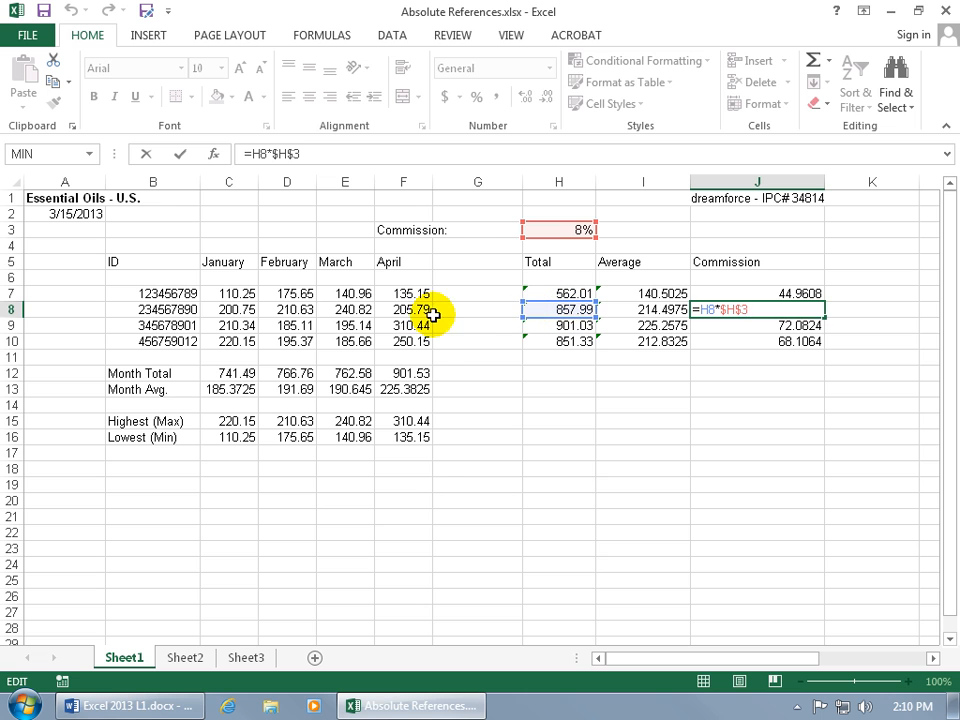
key("Return")
double_click(766, 322)
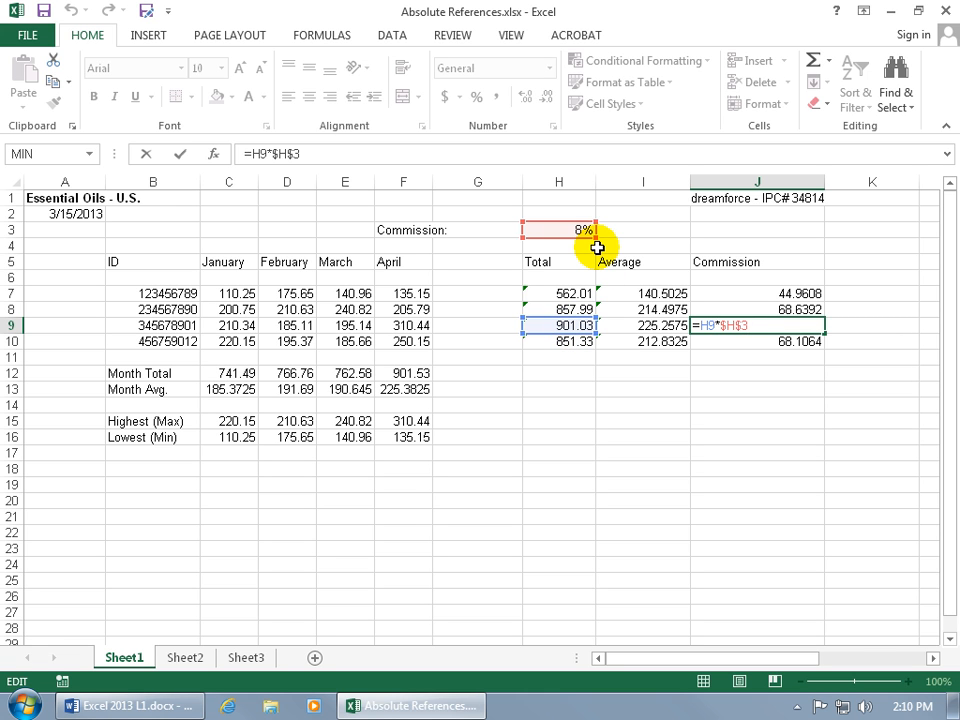
key("ctrl+Return")
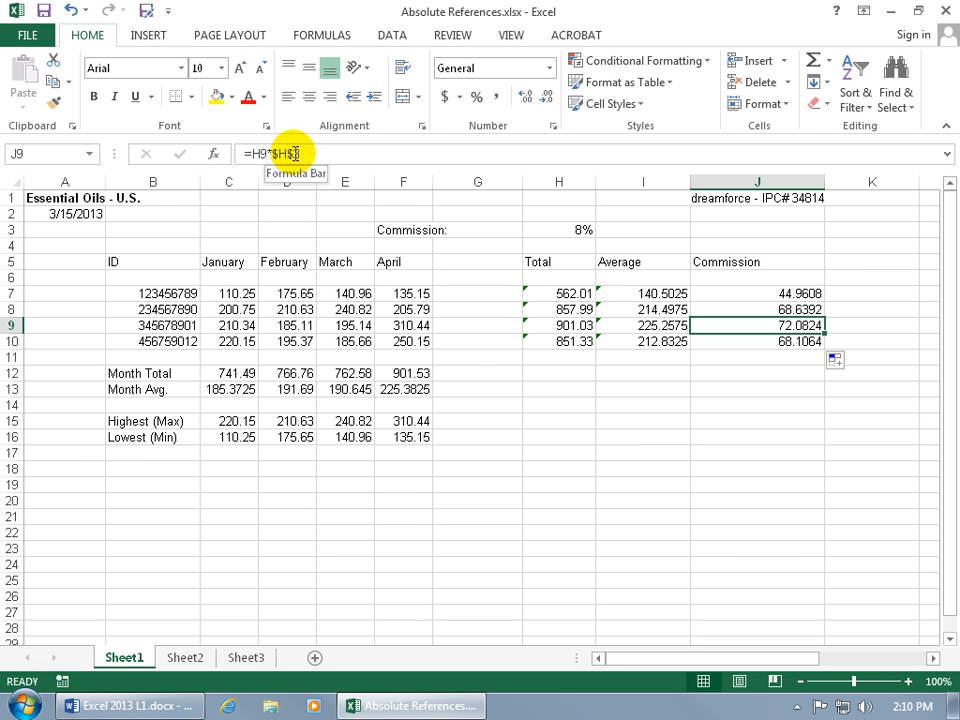
- Remove the dollar sign before the 3 in the J9 formula and re-enter it, accepting =H9*$H$3
left_click(291, 153)
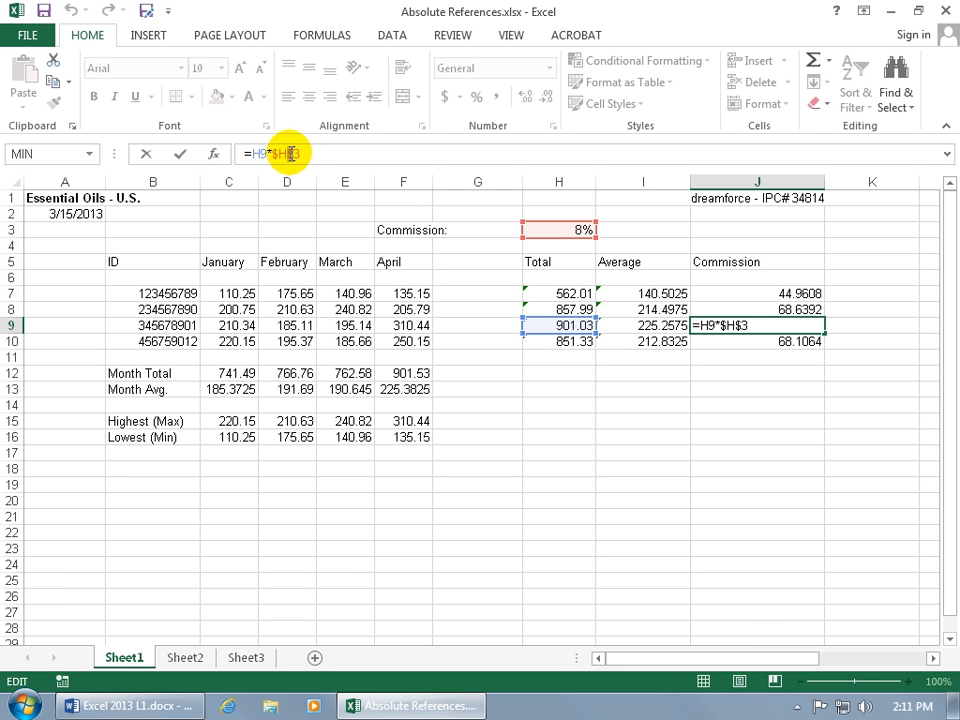
key("BackSpace")
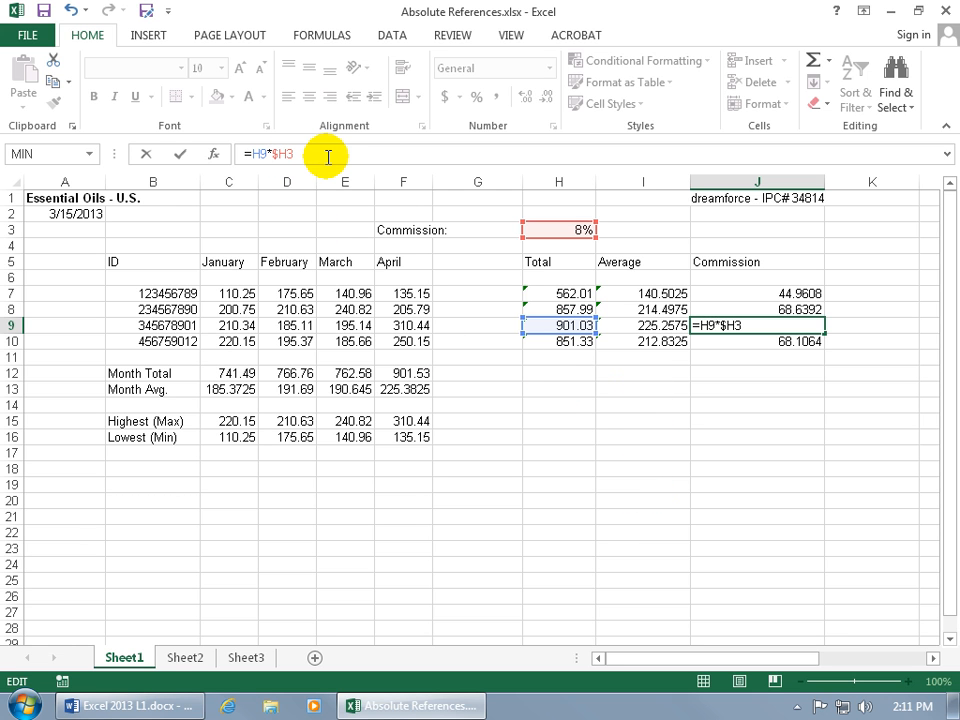
key("Left")
type("$")
key("Return")
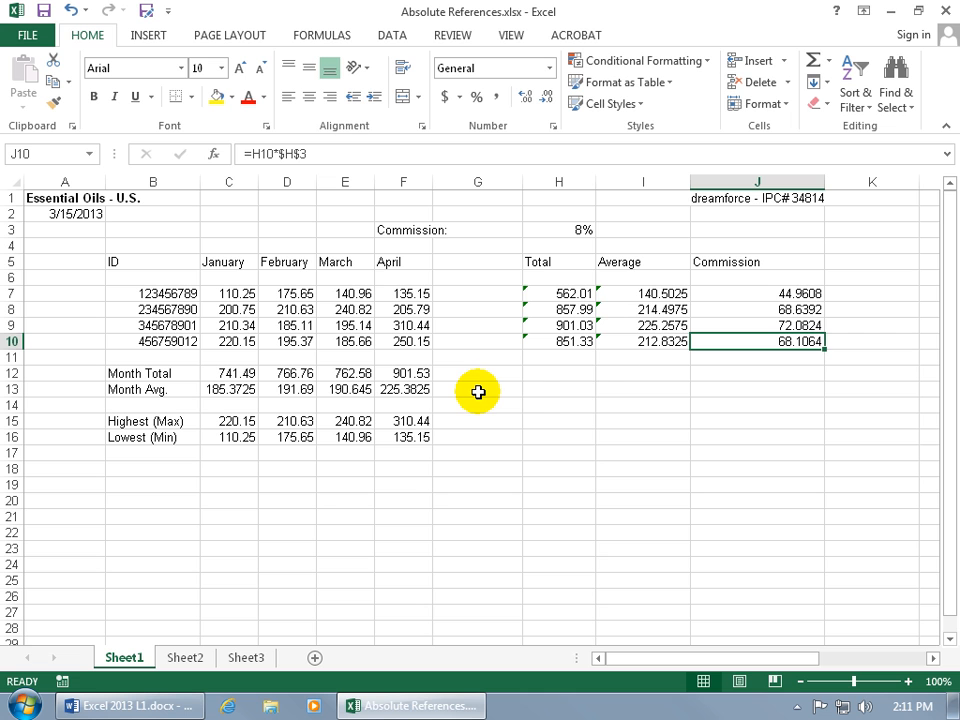
- Set the commission rate in H3 to 10%
left_click(580, 229)
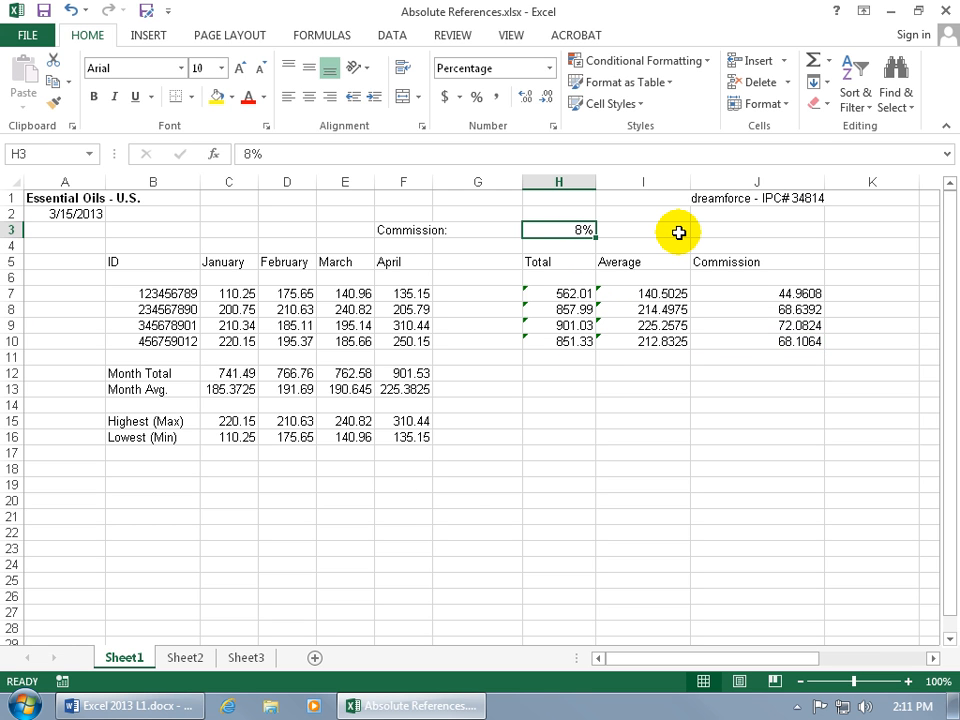
type("10")
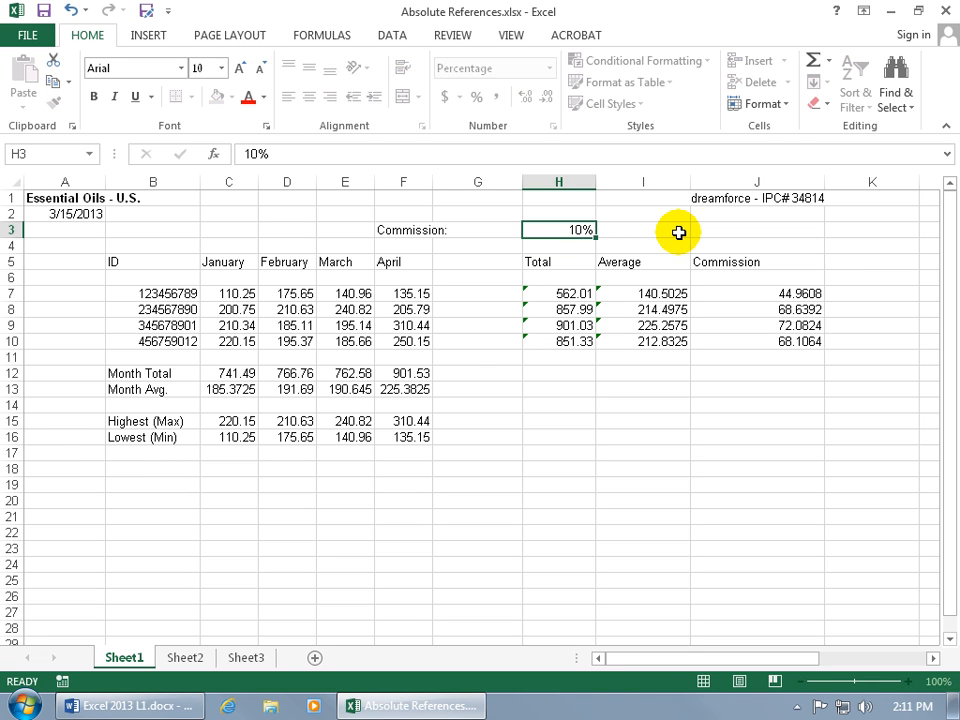
key("Return")
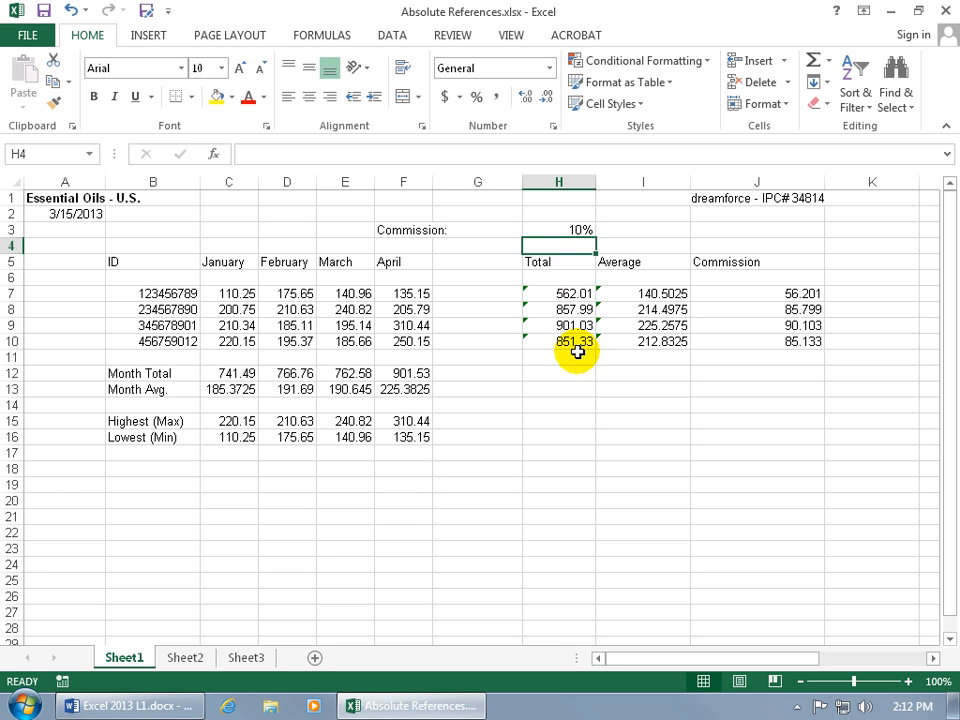
- Check the total formula in H7, test an April value of 100000 in F7, and undo that entry
left_click(564, 293)
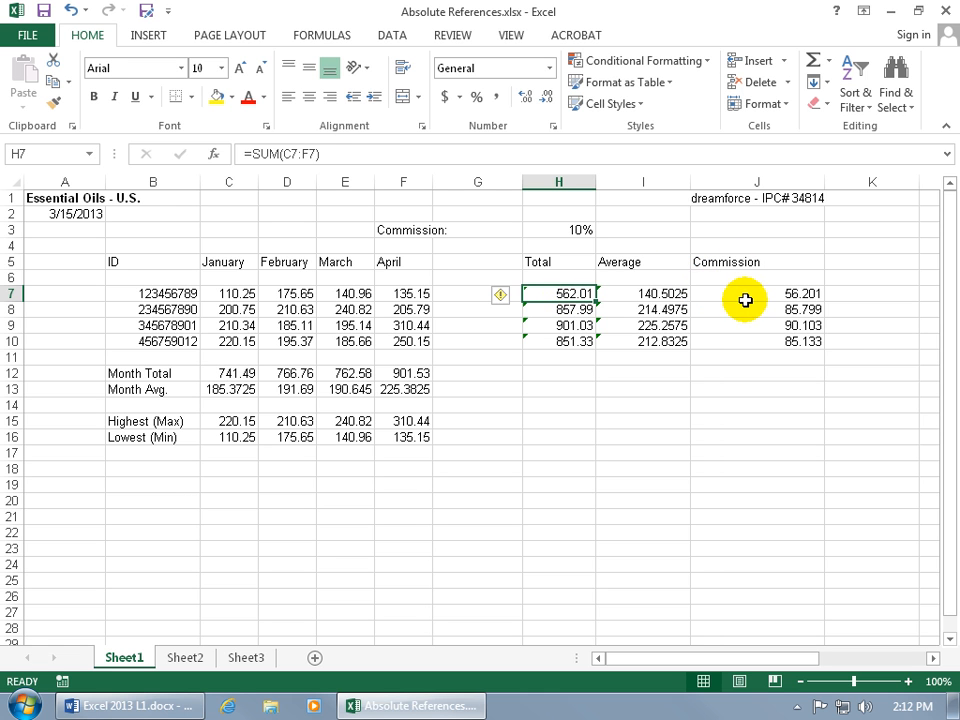
left_click(405, 294)
type("100000")
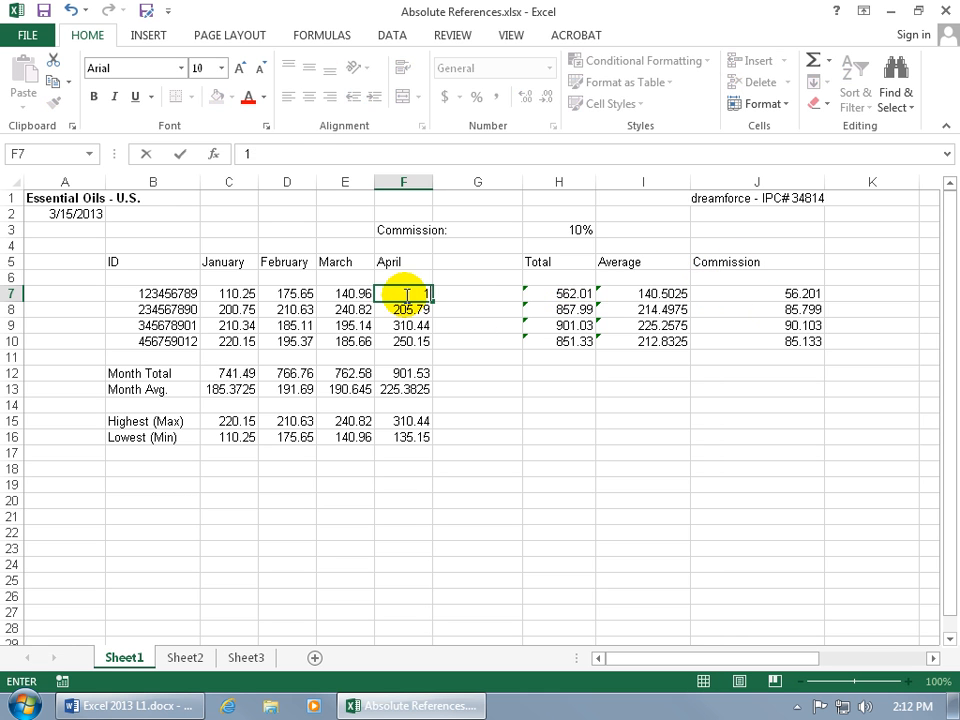
key("Return")
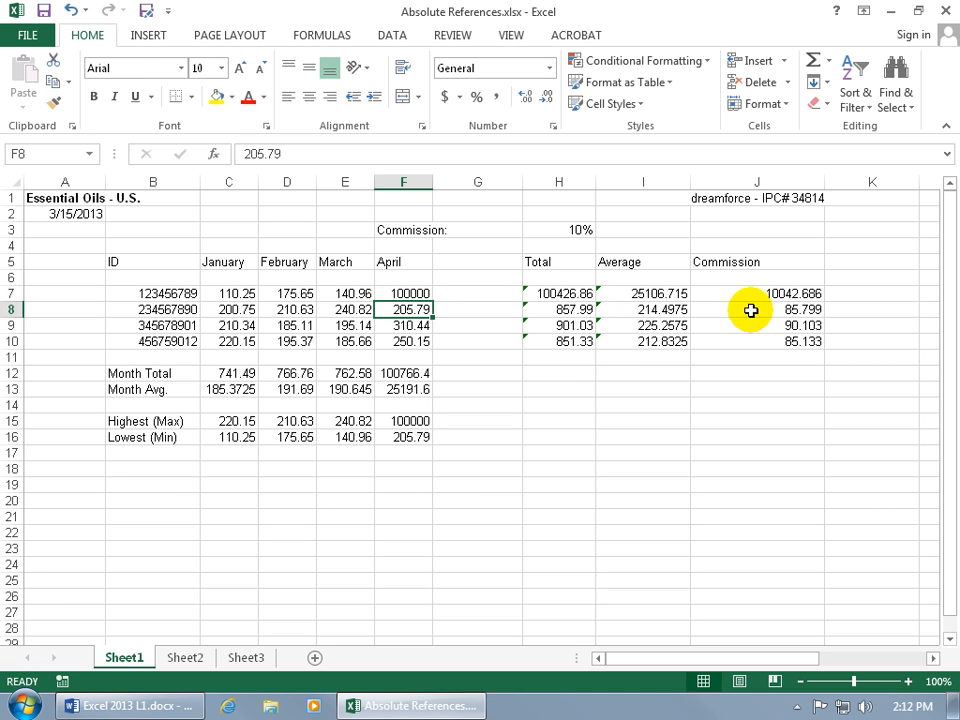
left_click(74, 10)
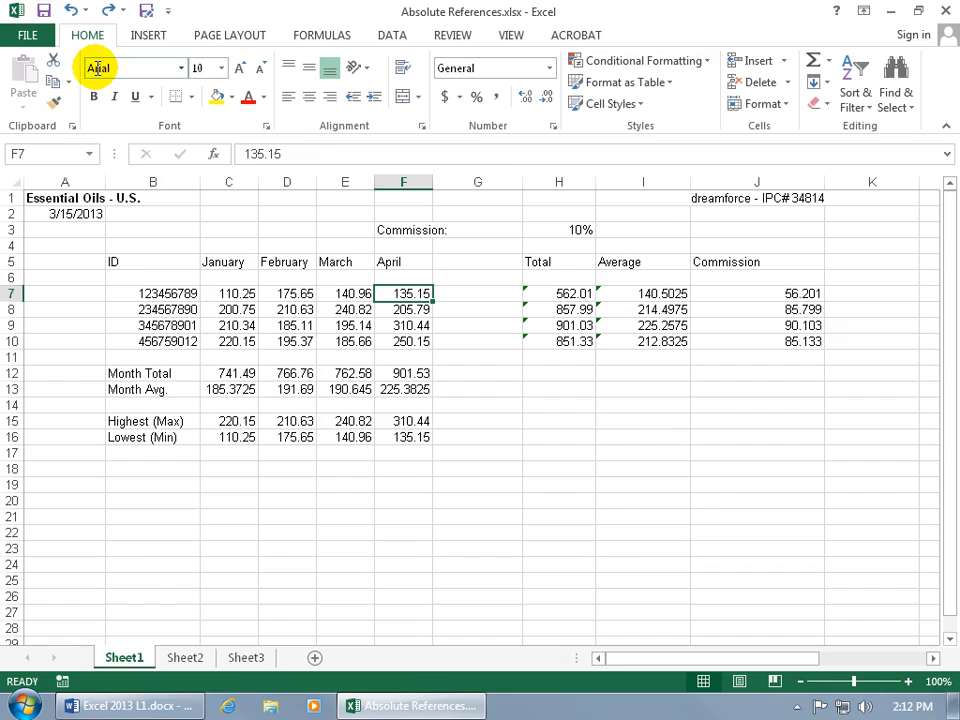